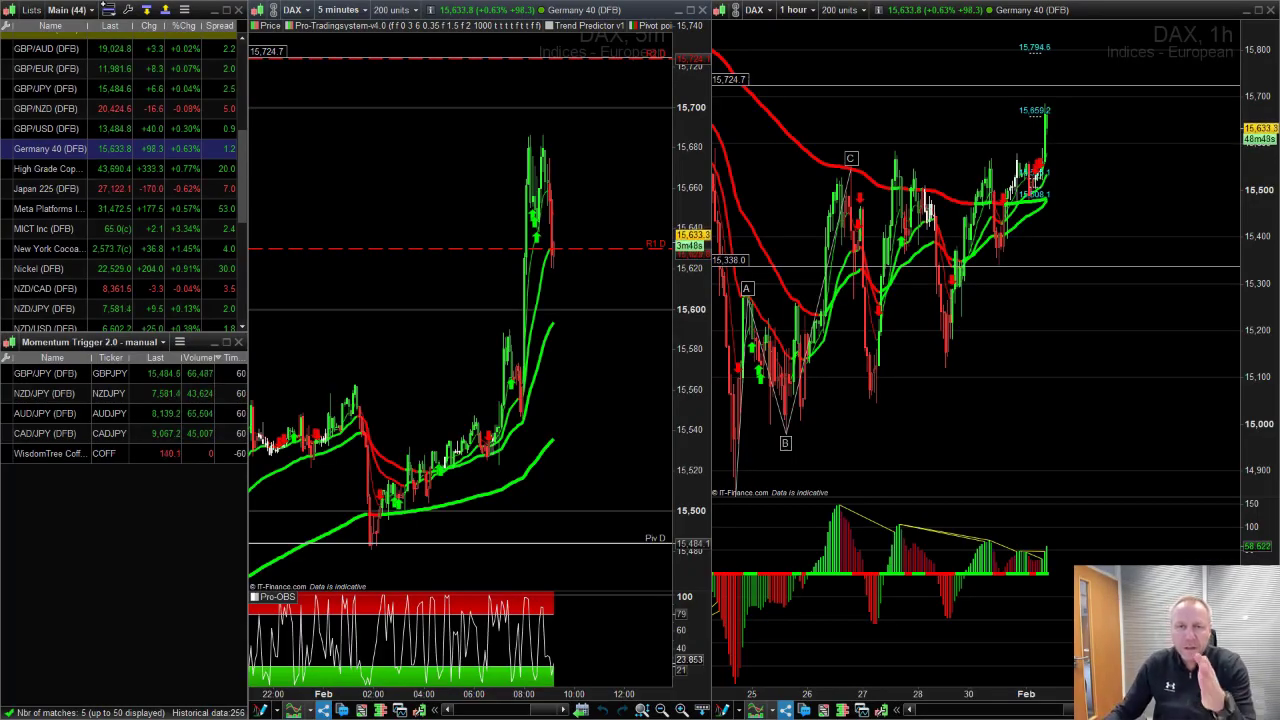
On the DAX 5-minute chart, trace the last two rallies, underline 15,580 and 15,680, write an underlined "100", and clear the annotations.
drag(886, 129, 876, 118)
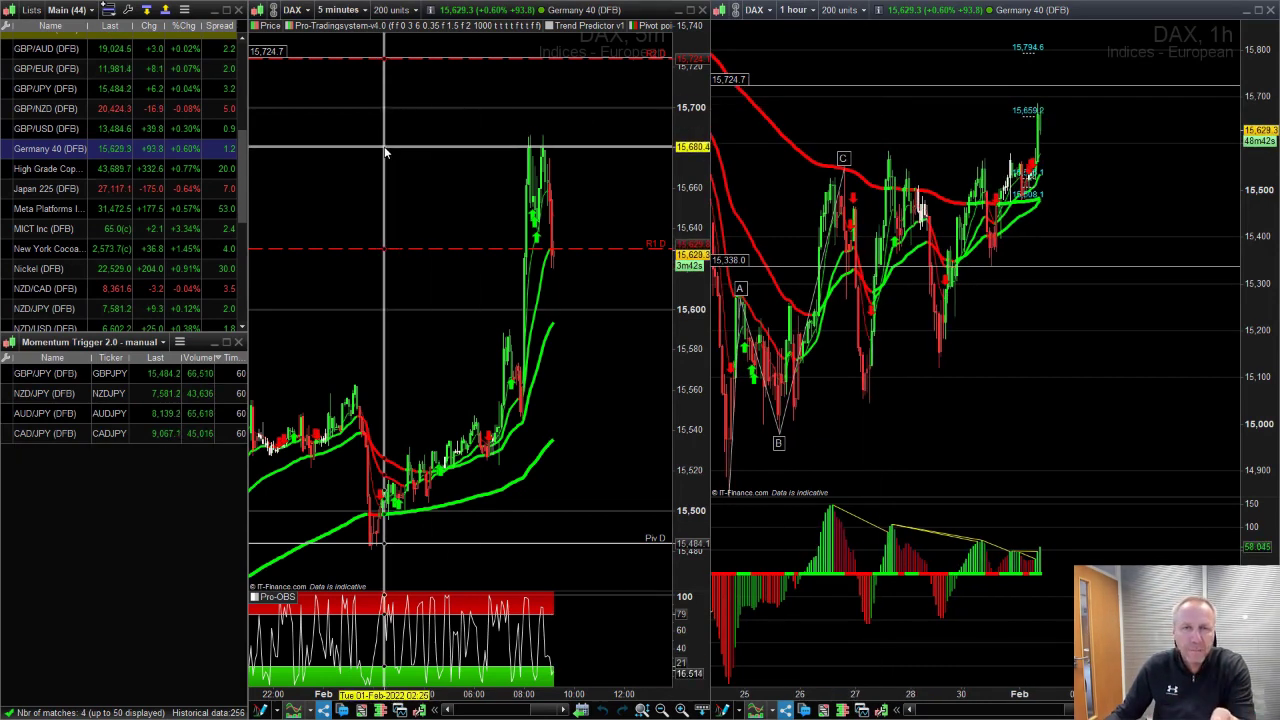
click(895, 127)
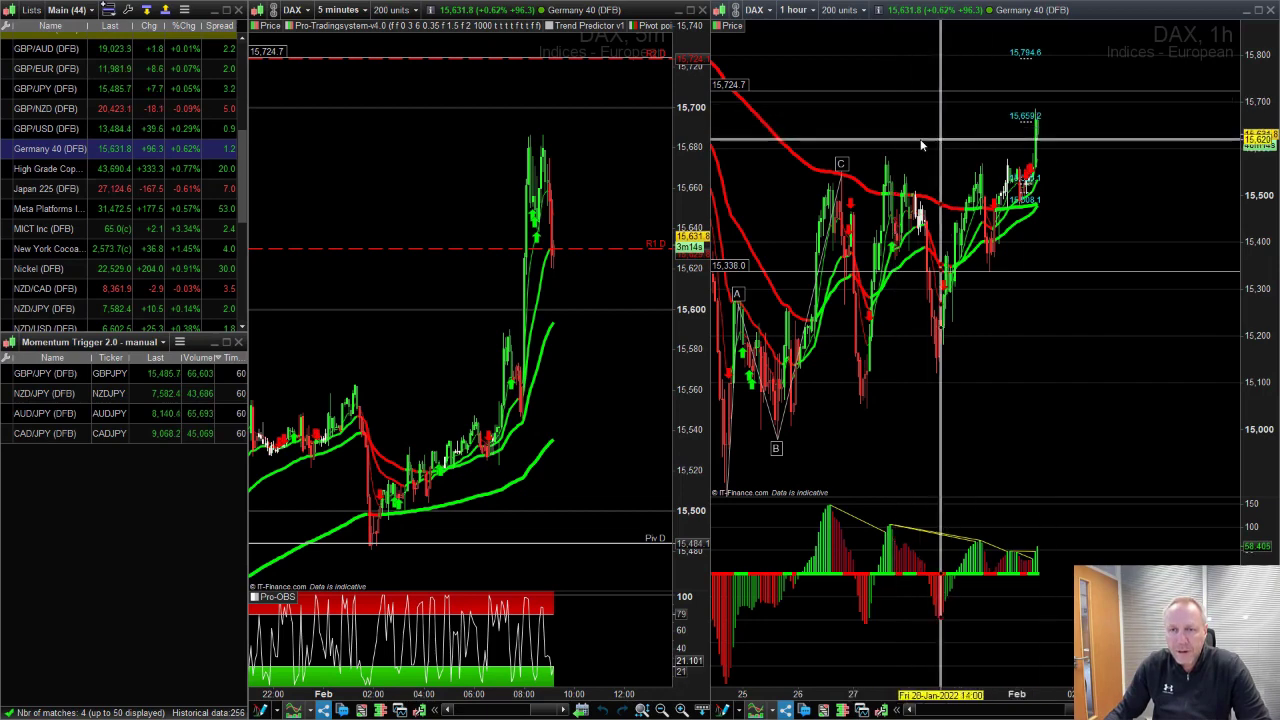
drag(895, 127, 862, 138)
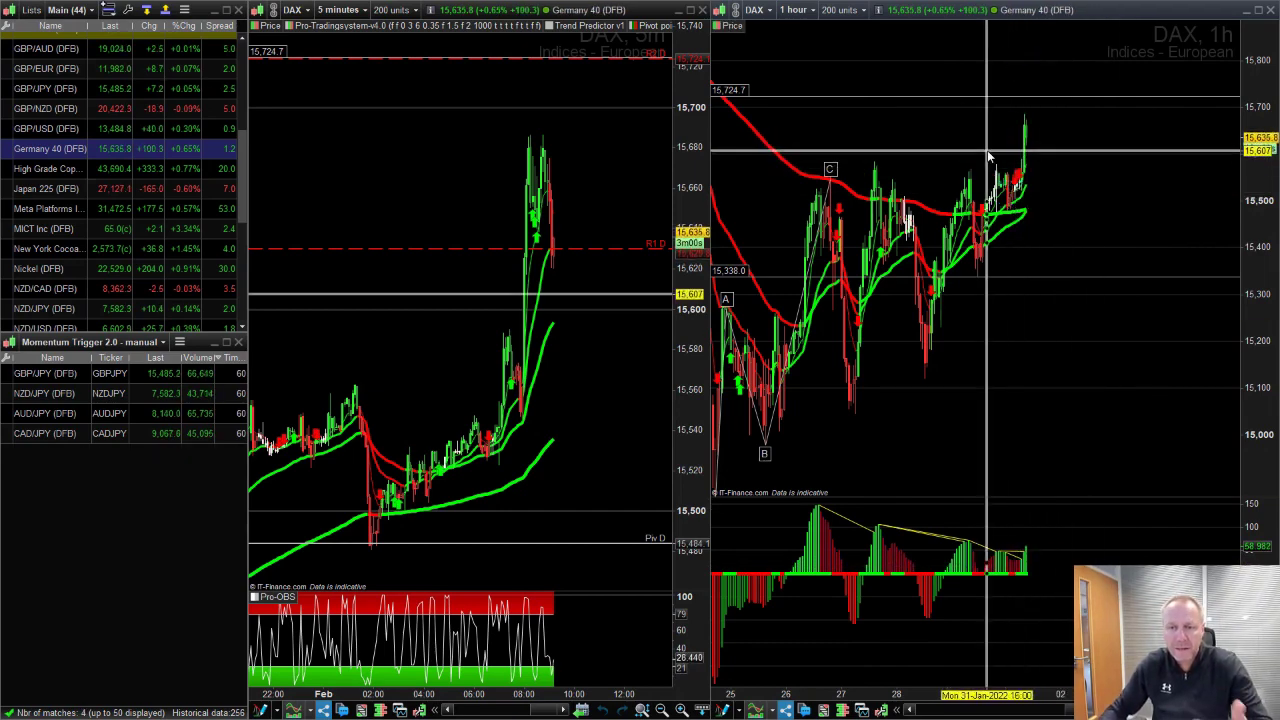
drag(988, 157, 937, 155)
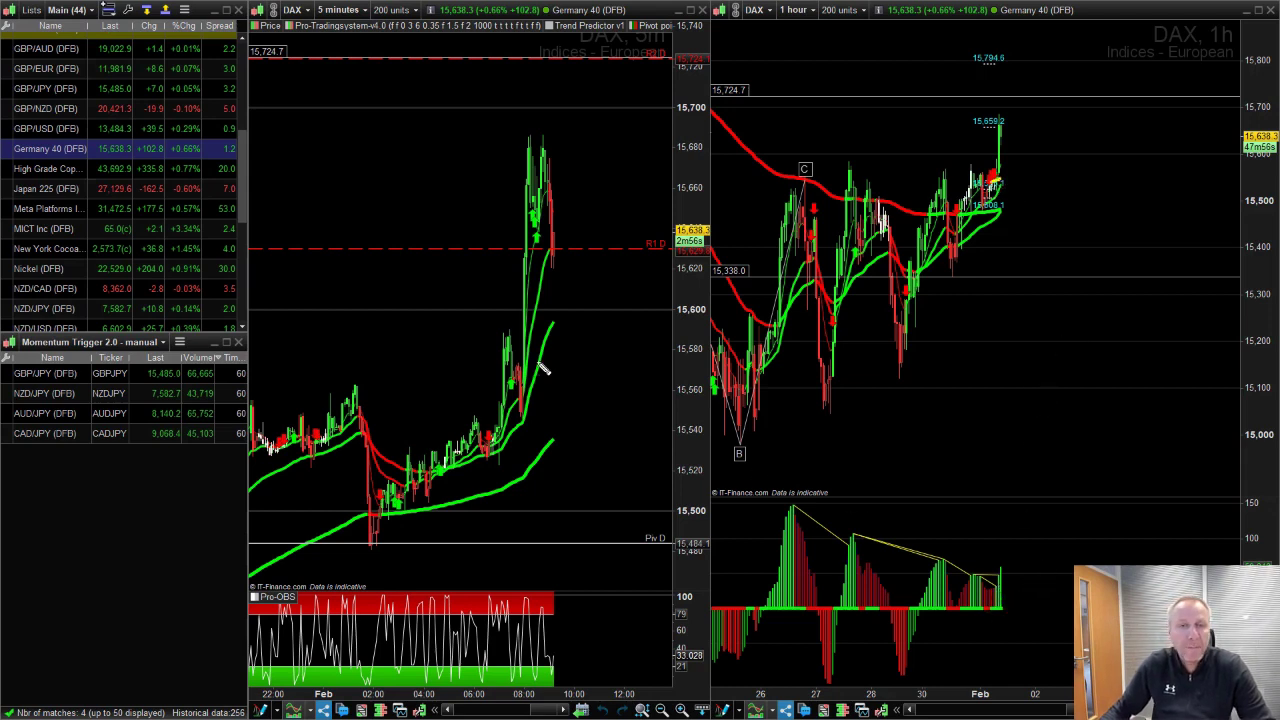
drag(497, 435, 505, 340)
drag(524, 392, 529, 158)
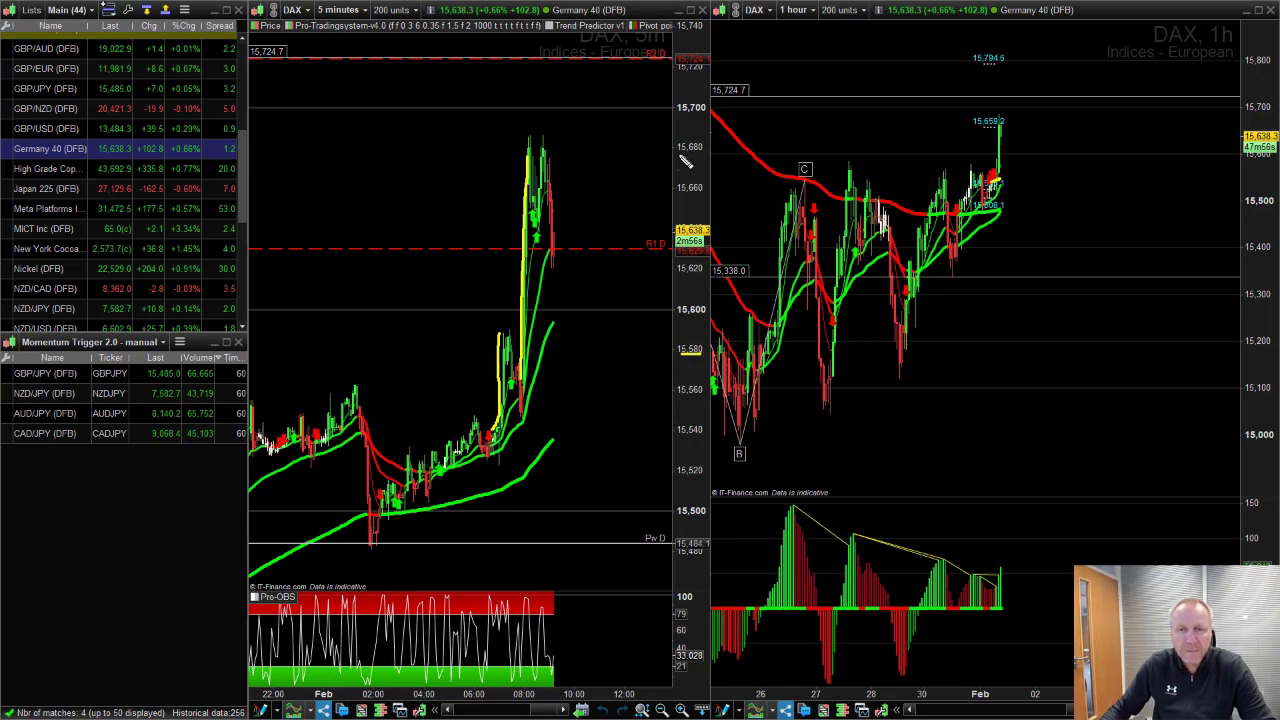
drag(680, 152, 697, 154)
mouse_move(333, 157)
mouse_down()
mouse_move(336, 200)
mouse_move(352, 176)
mouse_move(408, 199)
mouse_up()
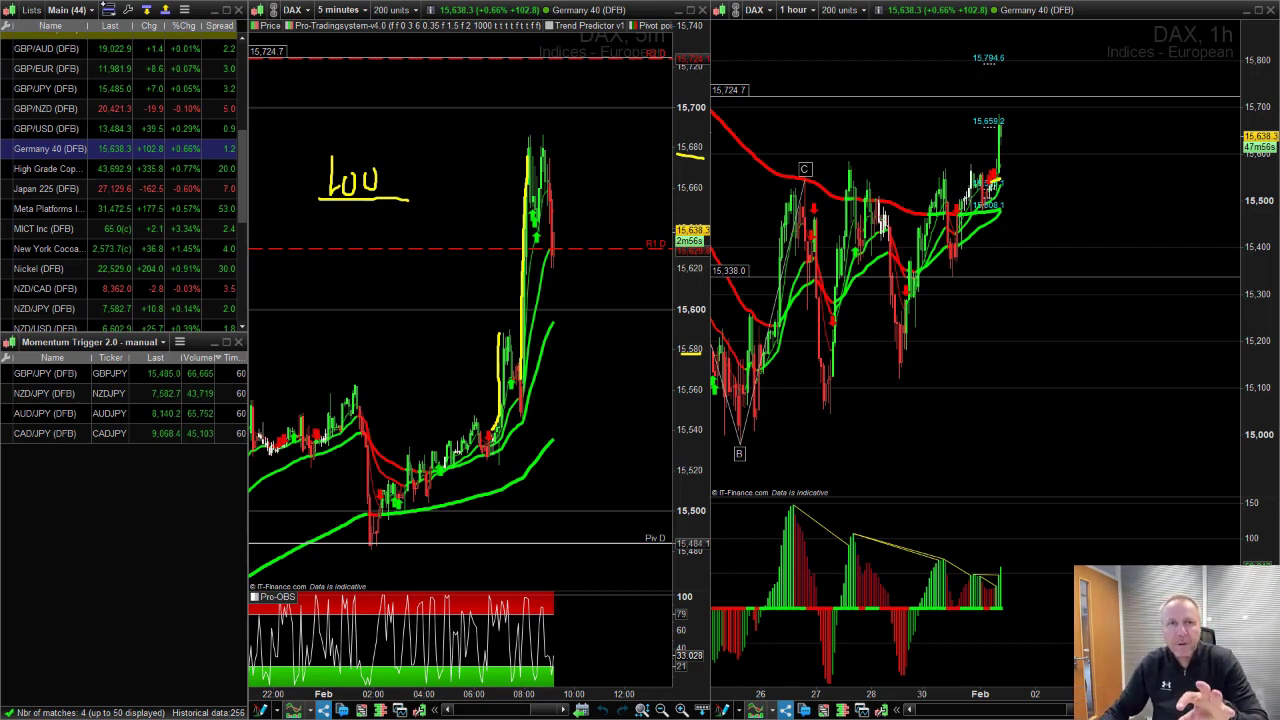
key(Escape)
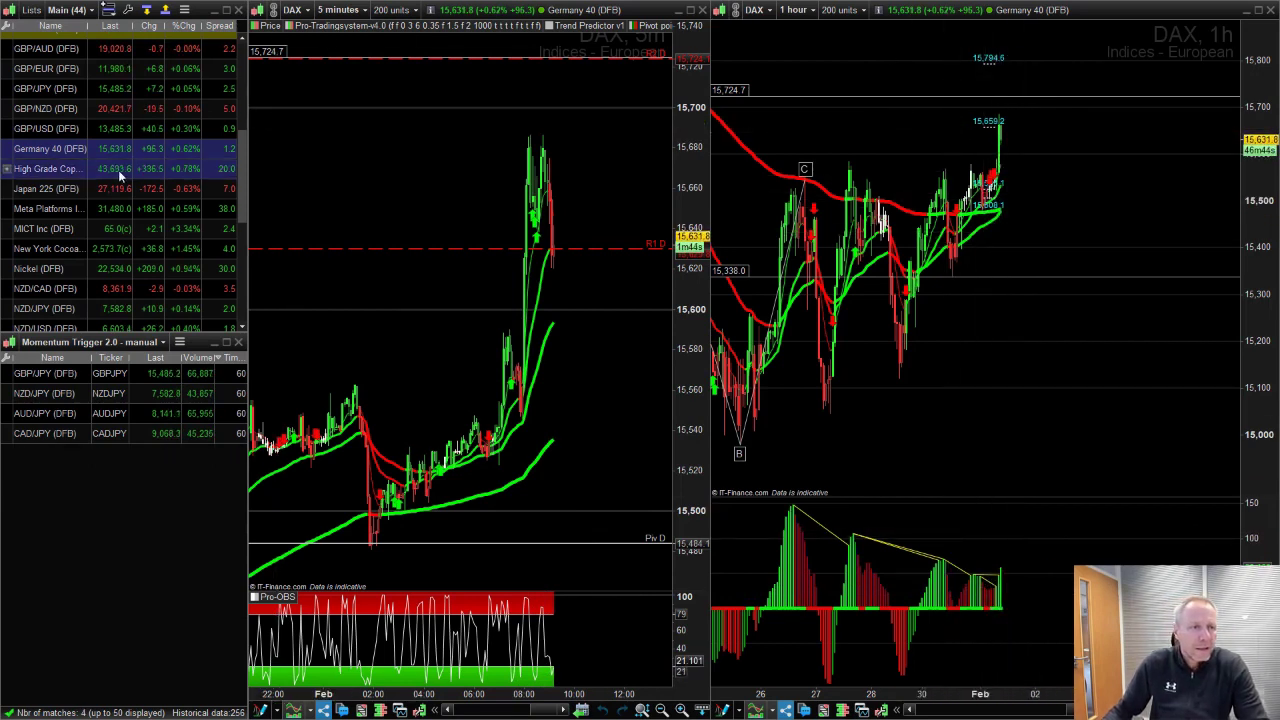
Open the GBP/USD charts and mark the 1 hour timeframe and the latest momentum histogram bar.
click(52, 126)
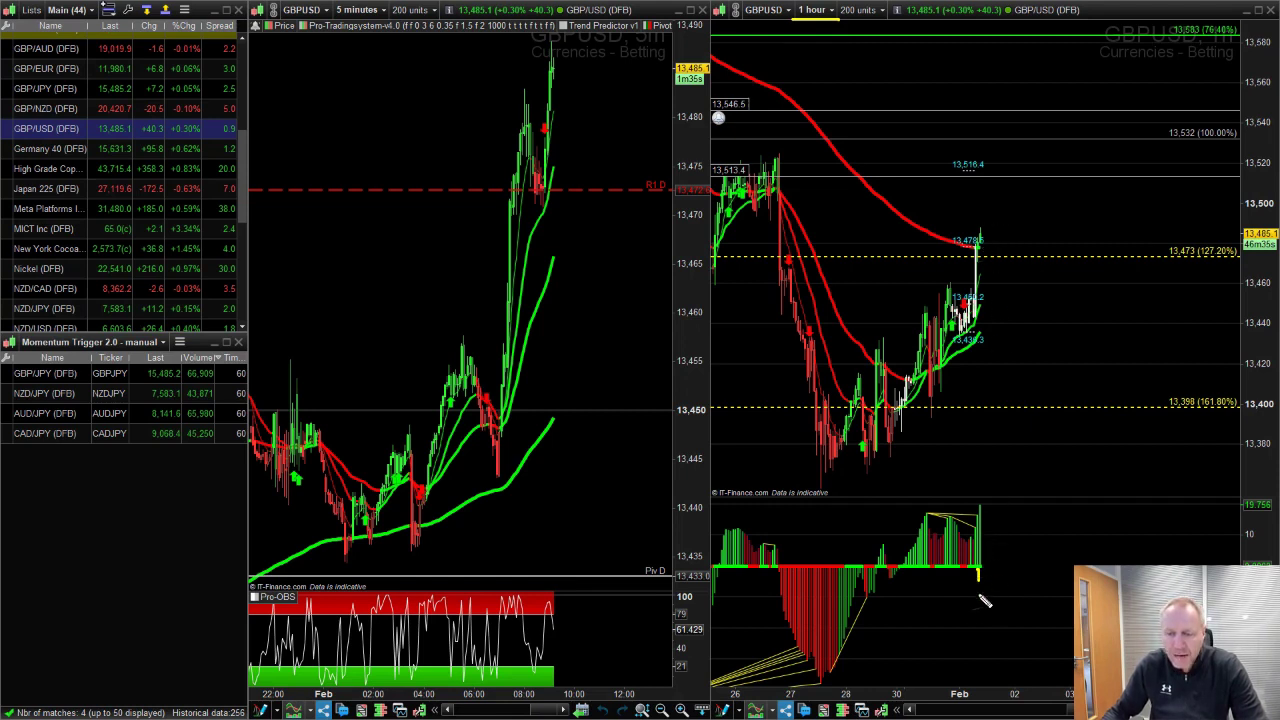
drag(979, 591, 980, 606)
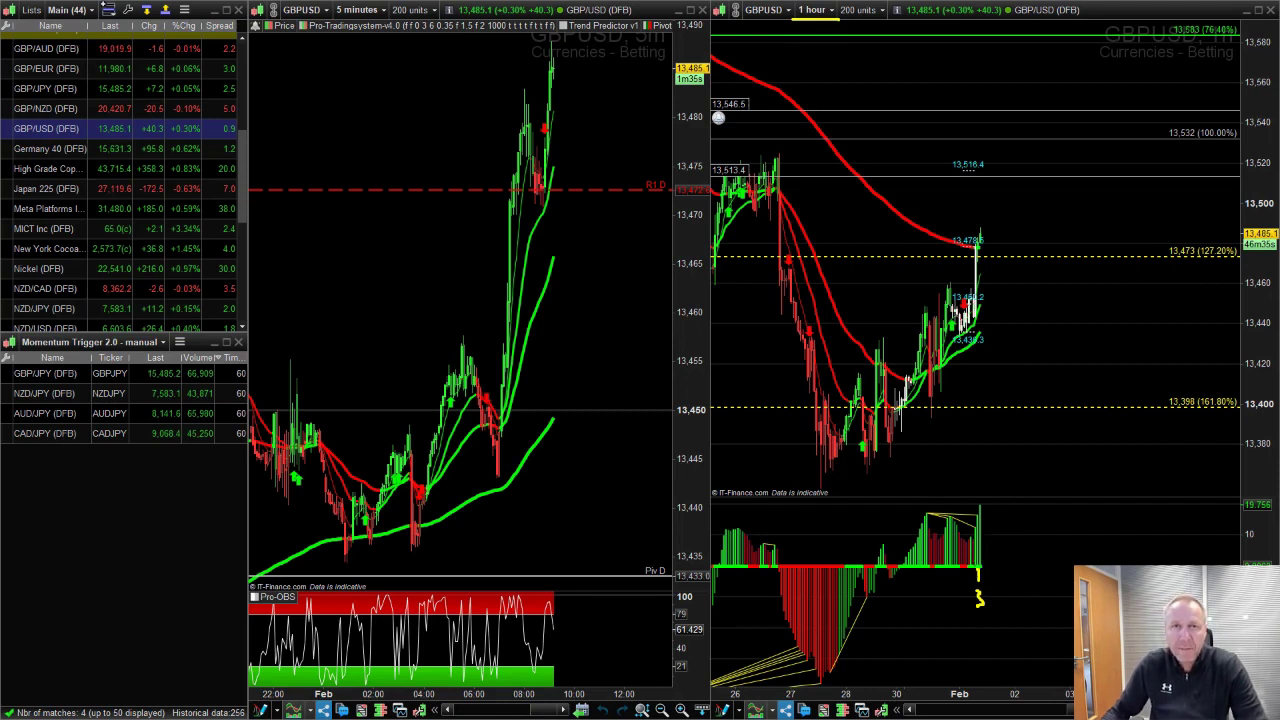
scroll(922, 568, up, 2)
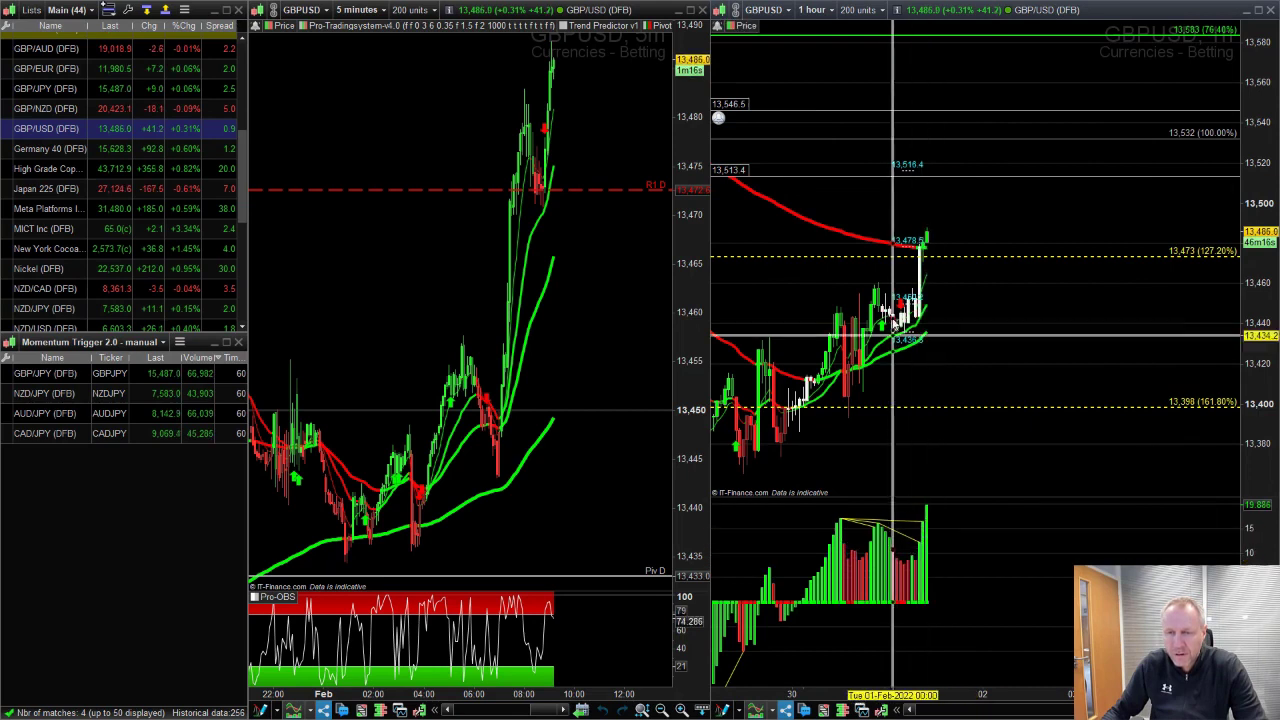
scroll(858, 248, up, 1)
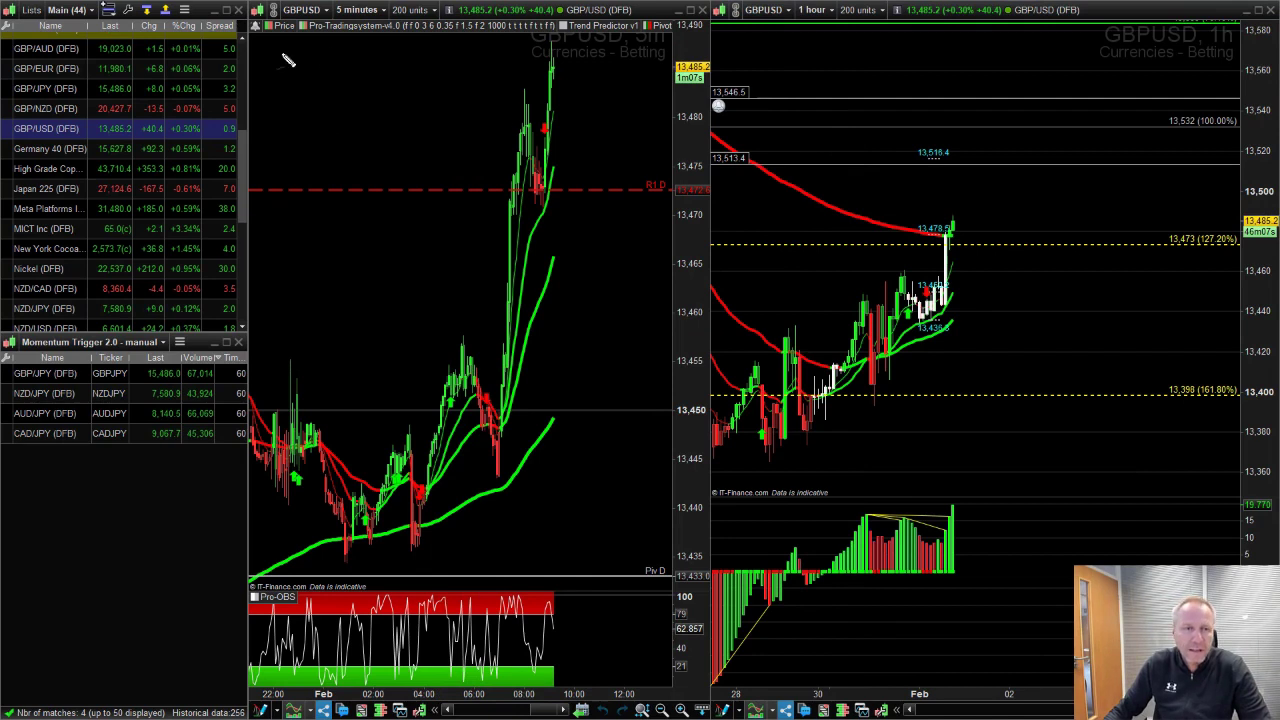
Trace three upswings on the GBP/USD 5-minute chart and underline the 13,583 (76.40%) level on the hourly chart.
drag(417, 481, 457, 361)
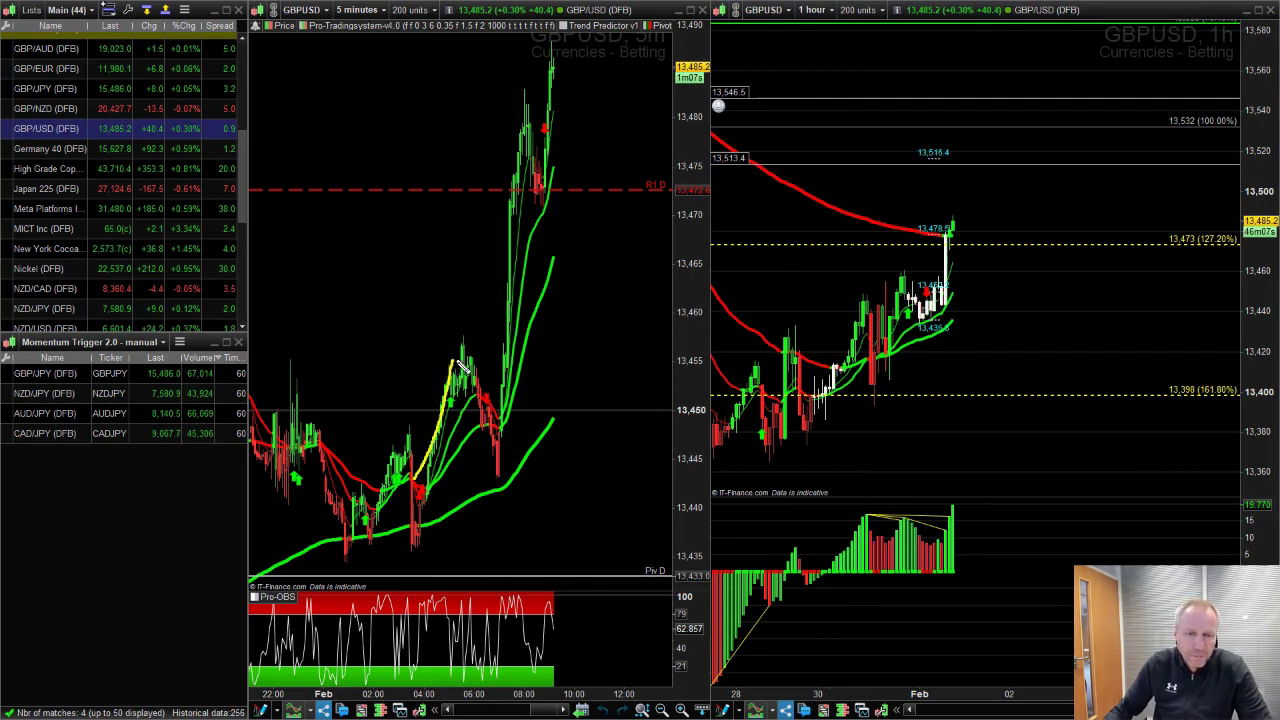
drag(479, 403, 517, 296)
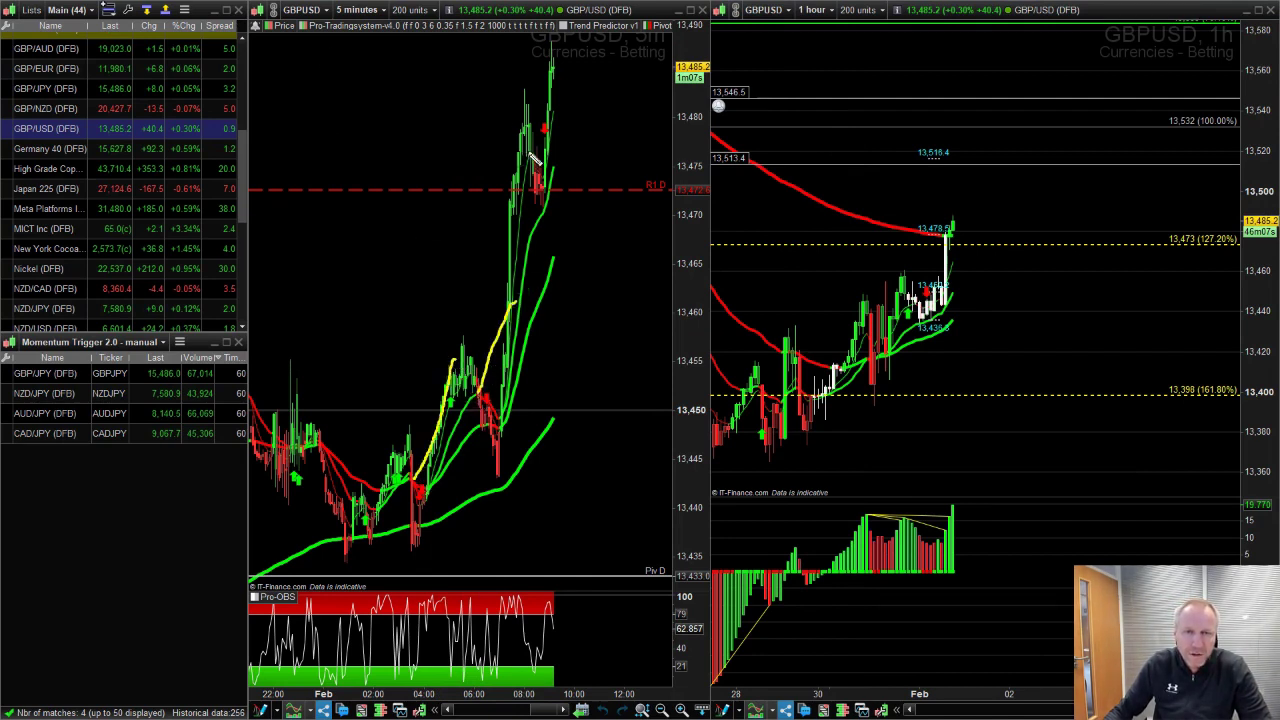
drag(533, 157, 550, 115)
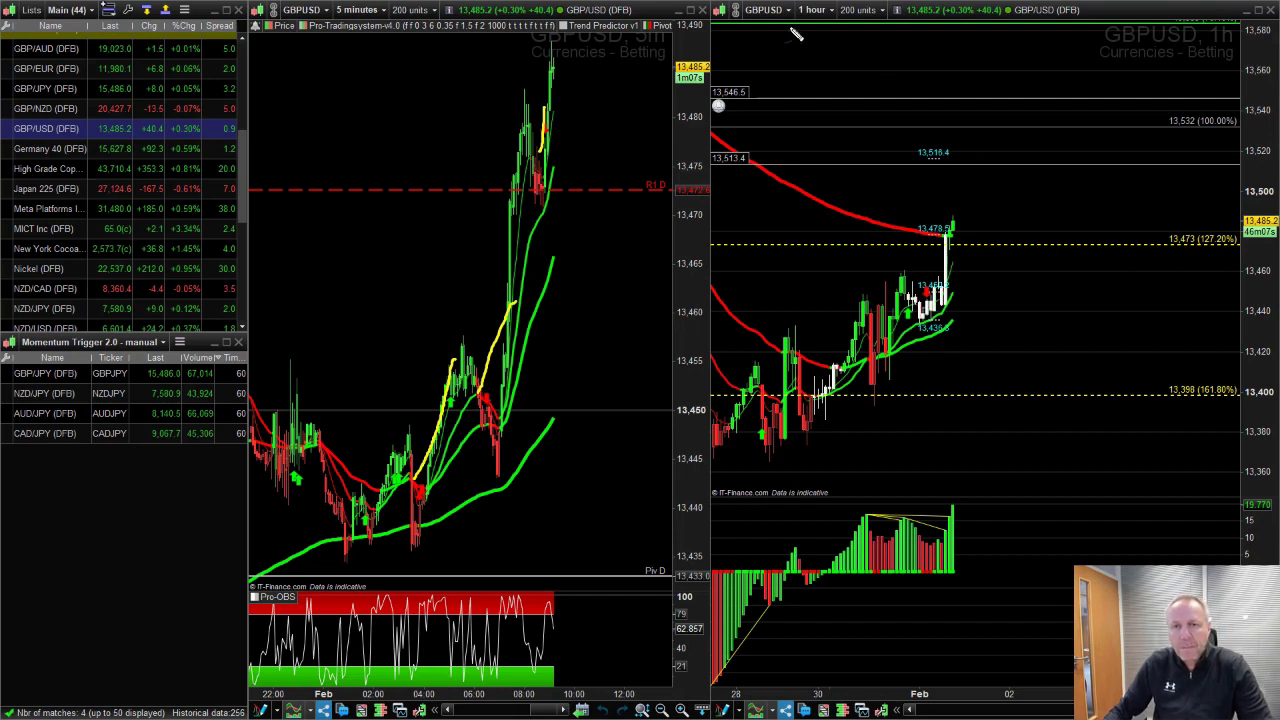
drag(791, 29, 845, 30)
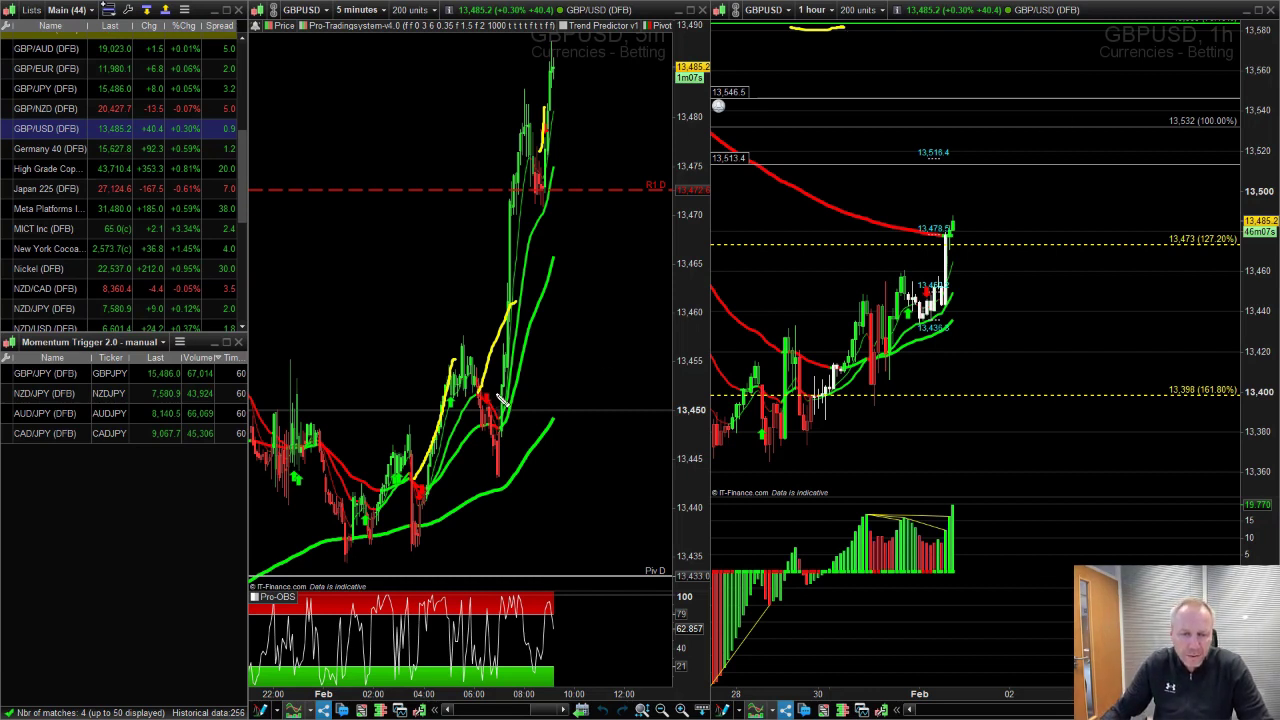
Mark the pullback's entry area and low, trace the two rallies and stroke beside the latest hourly histogram bar, and clear the GBP/USD annotations.
drag(499, 398, 511, 408)
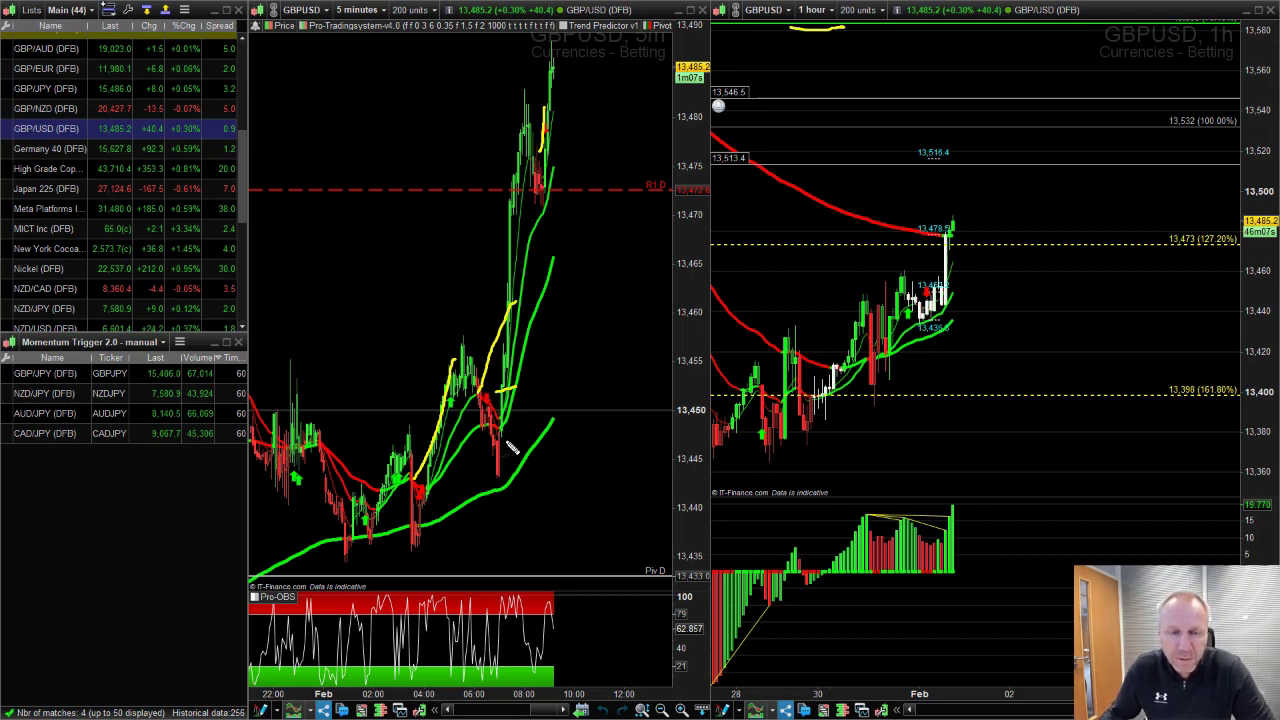
drag(484, 485, 521, 488)
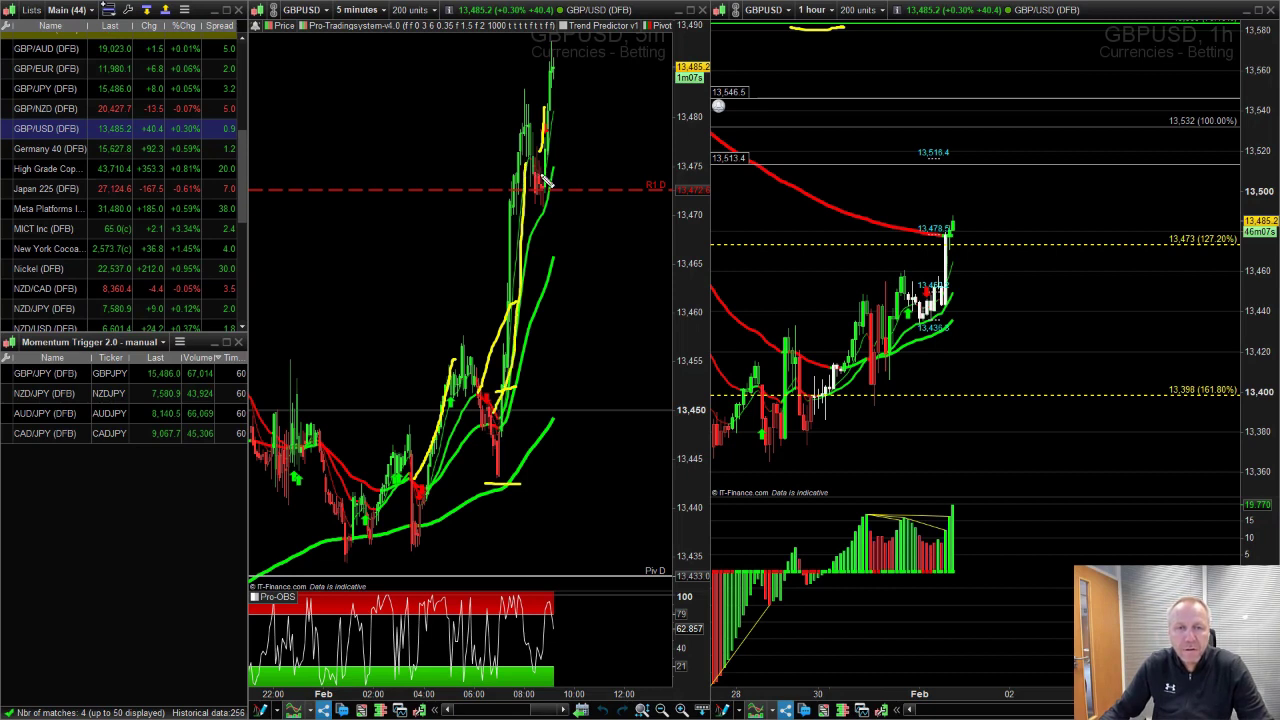
drag(545, 179, 552, 52)
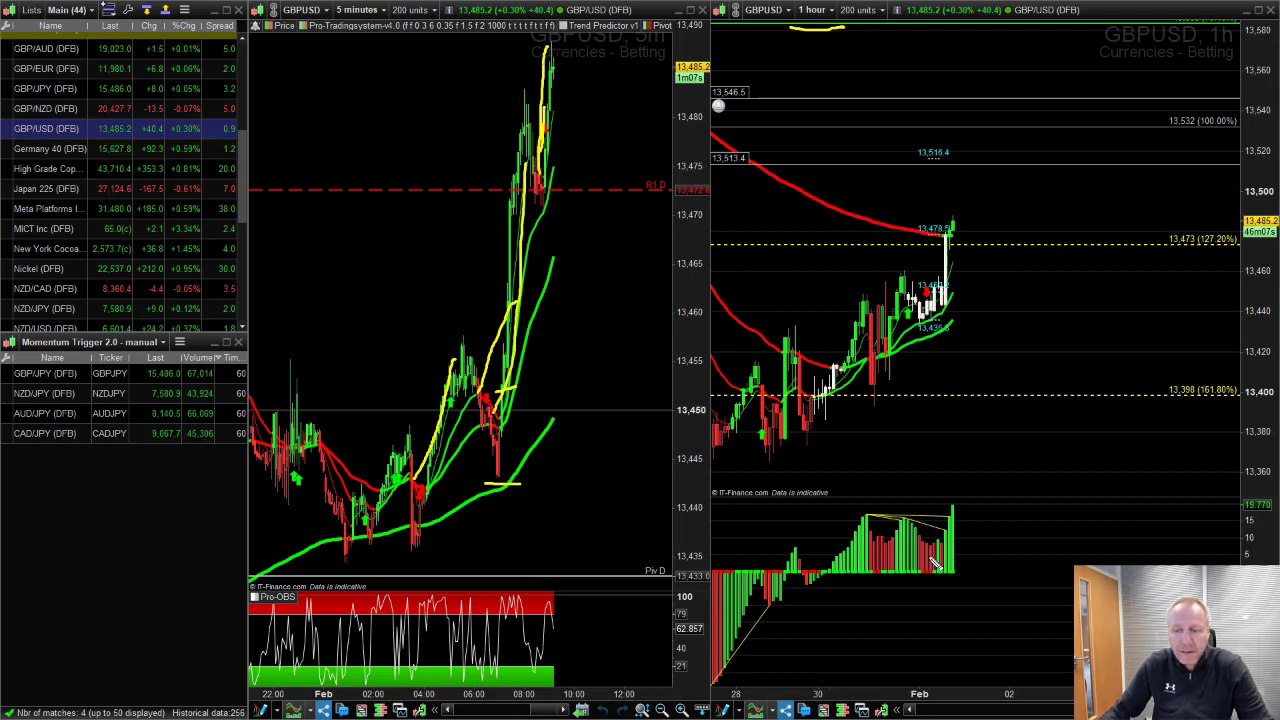
drag(962, 521, 969, 488)
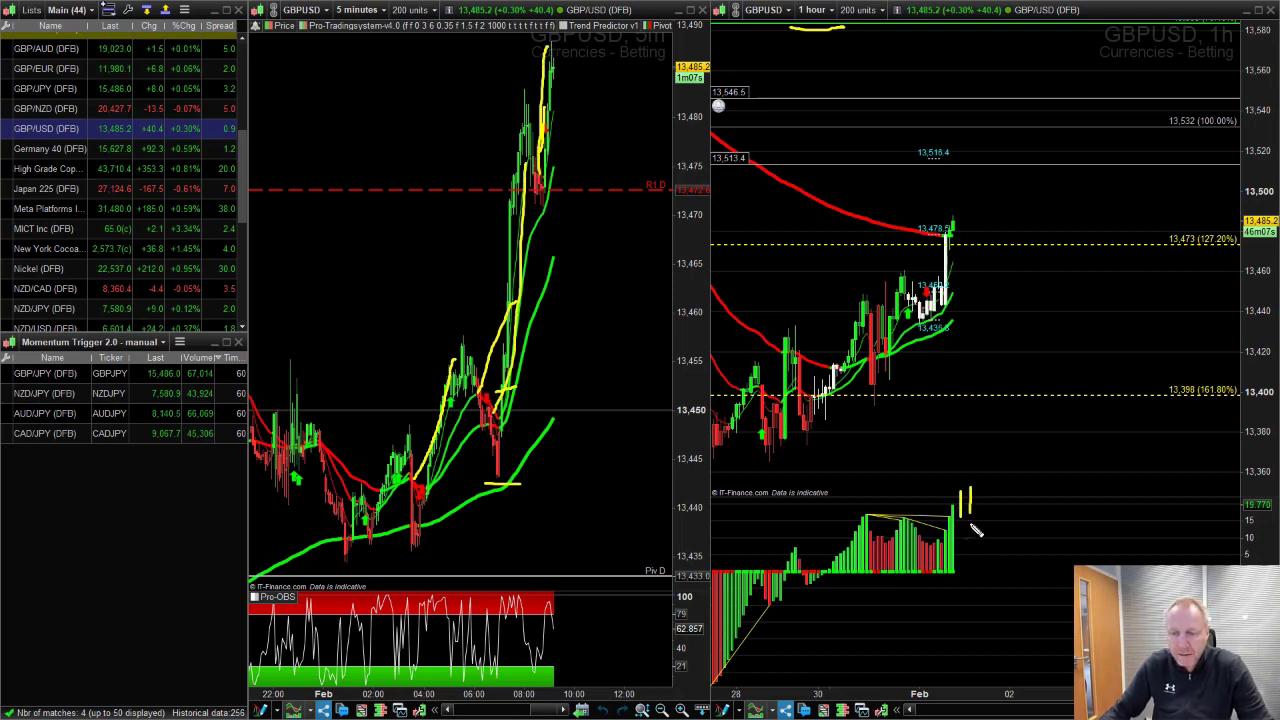
key(Escape)
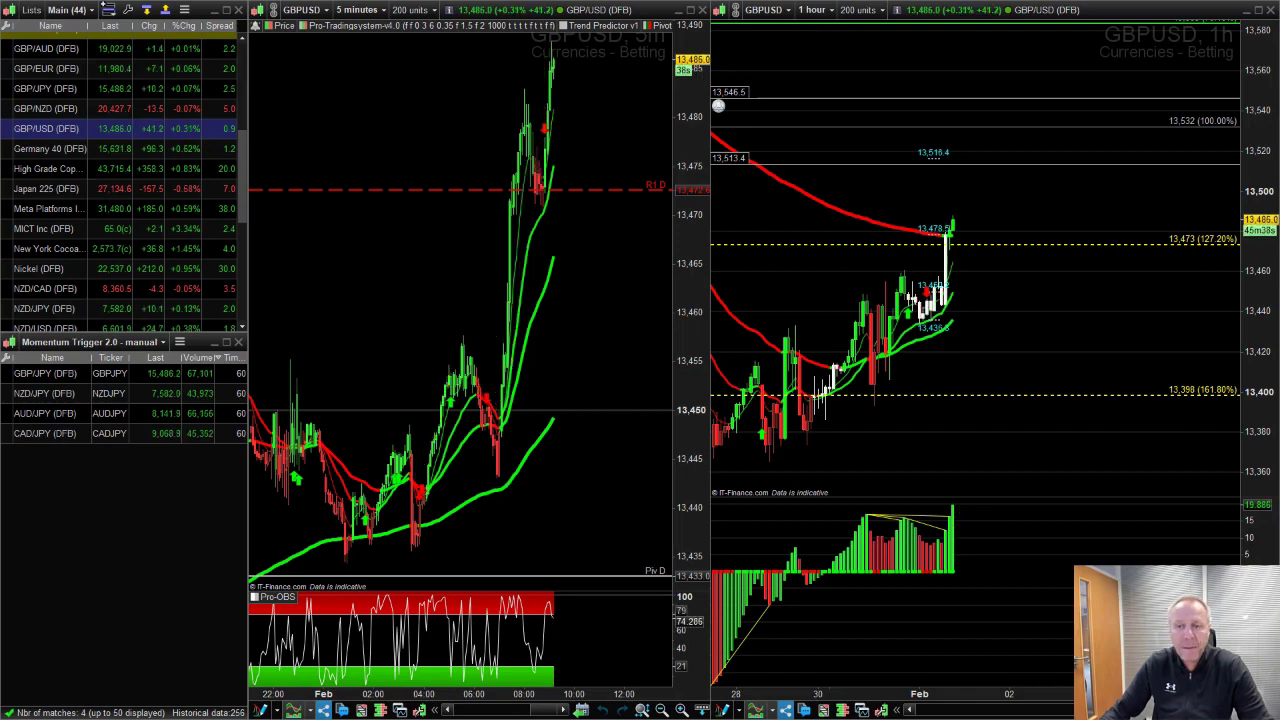
drag(800, 300, 848, 297)
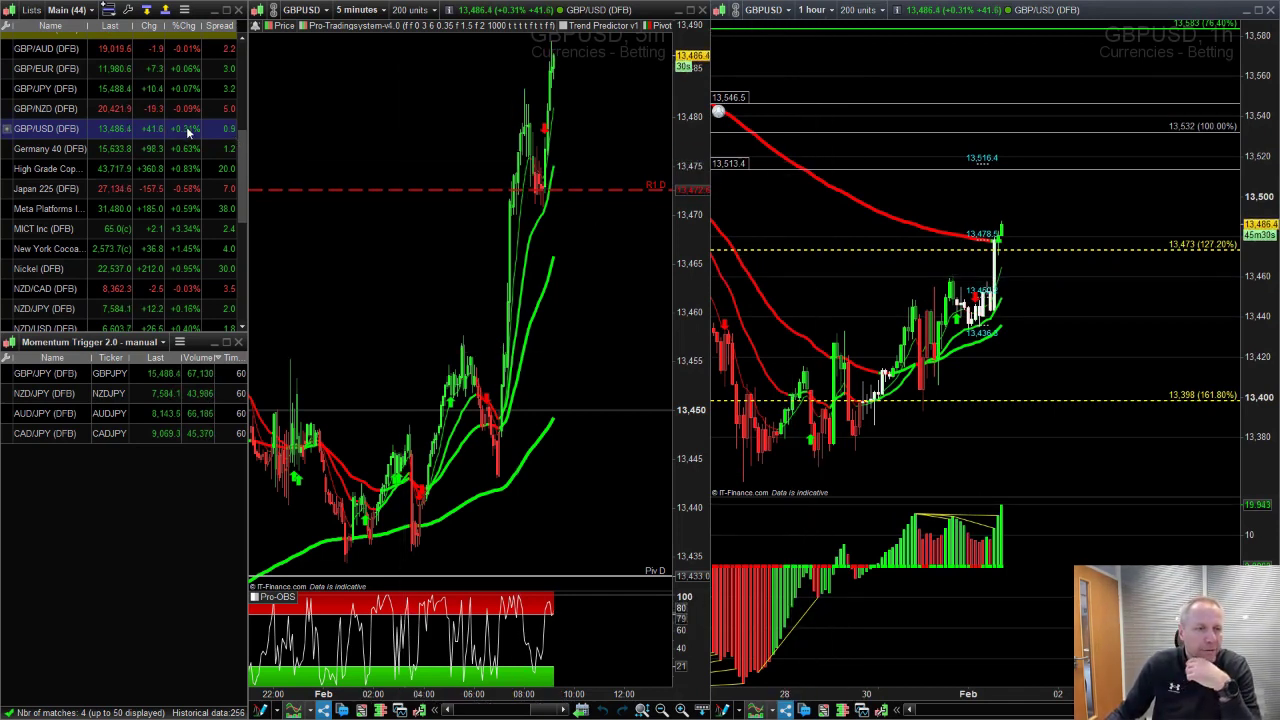
Open the NZD/CAD charts, circle the latest white hourly candles, mark the histogram's recent bars and zero-line crossings, and clear the annotations.
click(48, 290)
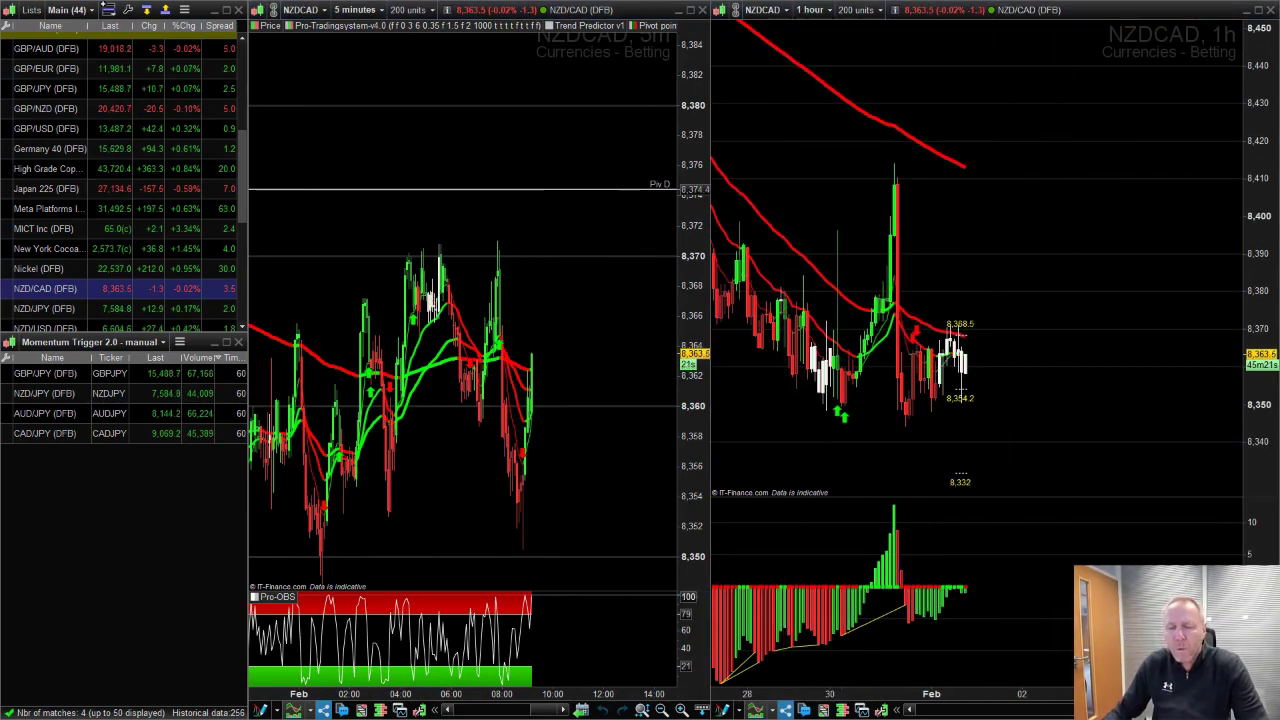
drag(952, 602, 975, 591)
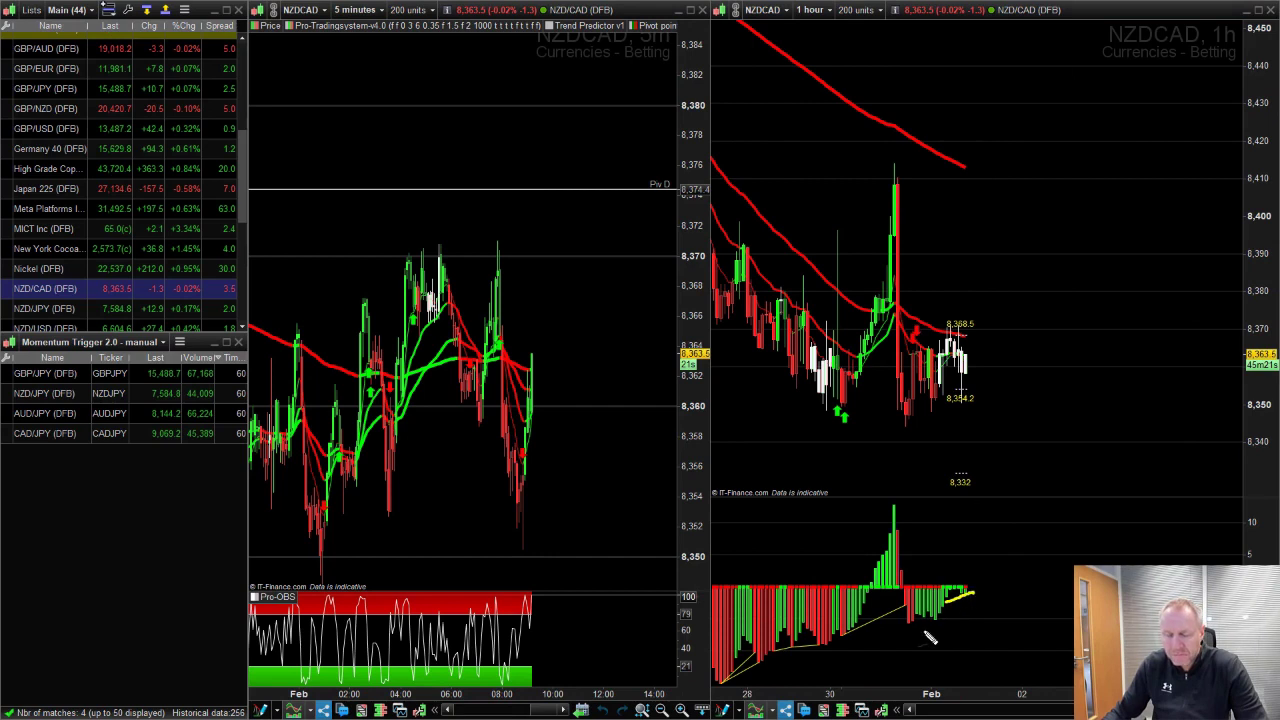
mouse_move(966, 336)
mouse_down()
mouse_move(940, 345)
mouse_move(968, 384)
mouse_move(978, 356)
mouse_move(962, 333)
mouse_up()
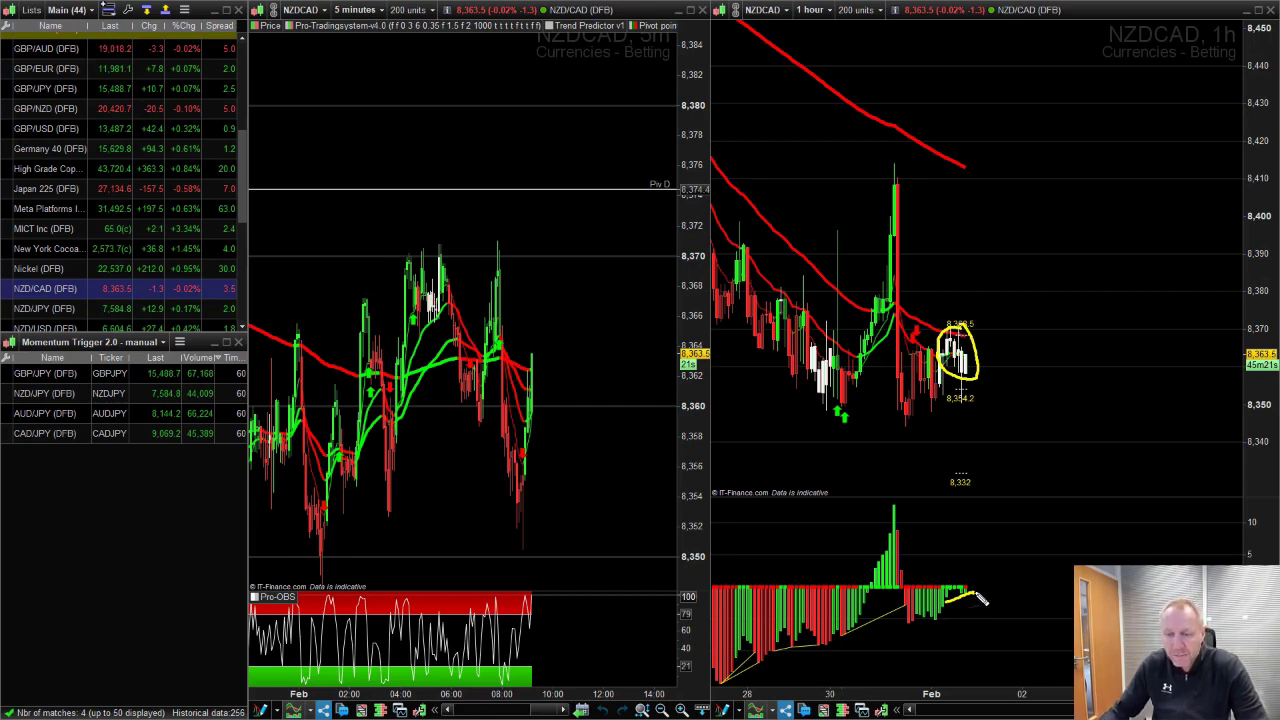
drag(983, 598, 970, 570)
drag(873, 583, 874, 567)
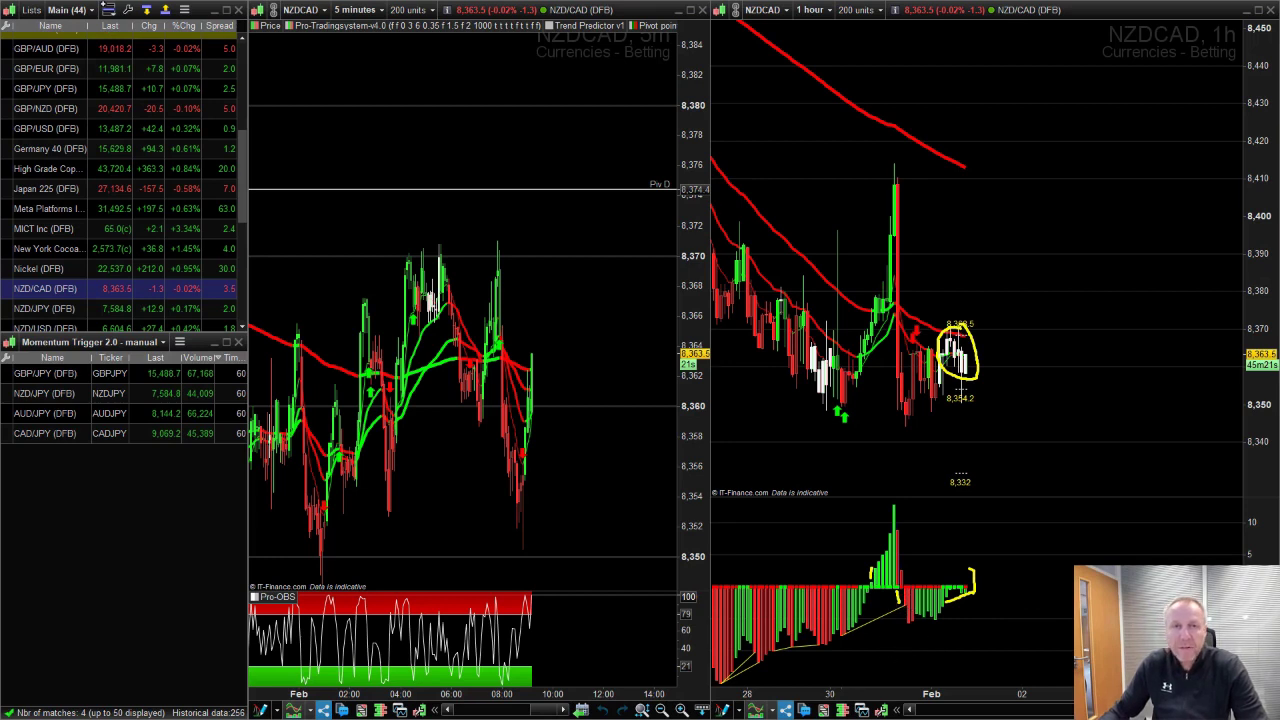
key(Escape)
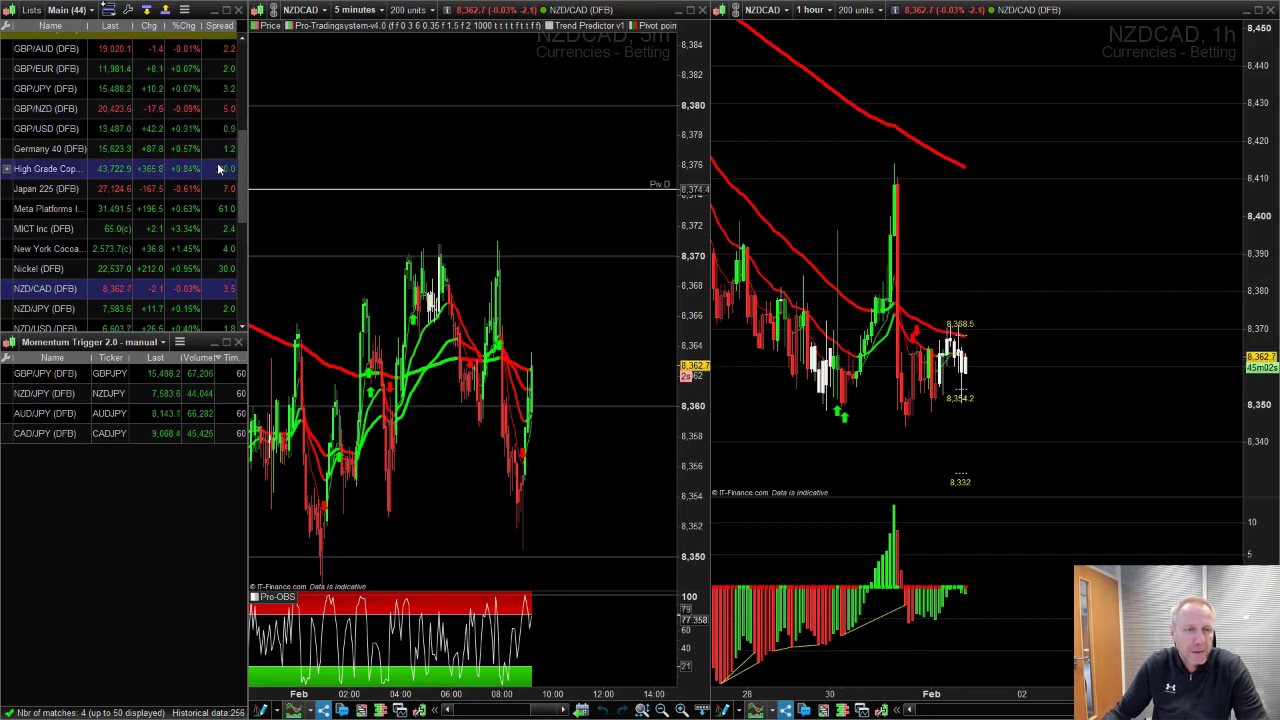
Open the US Crude charts from the Main list and trace the hourly momentum histogram's latest rise and fall.
drag(241, 159, 243, 180)
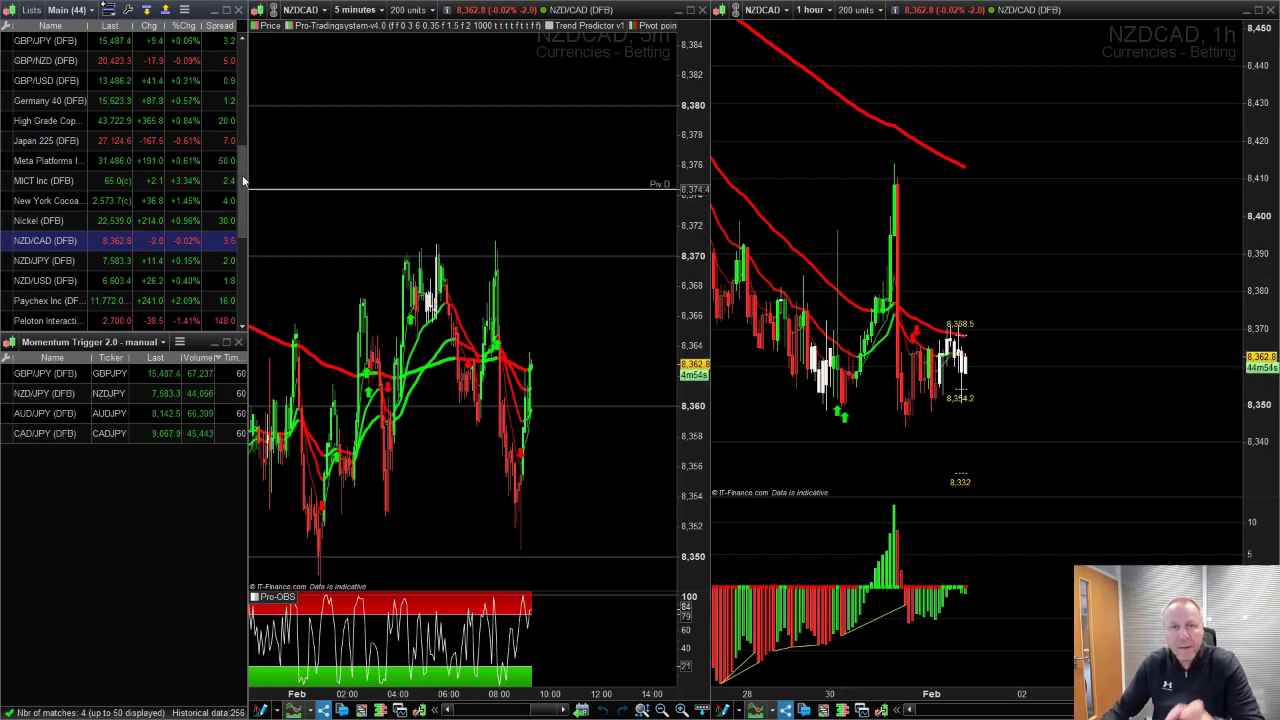
drag(243, 180, 238, 250)
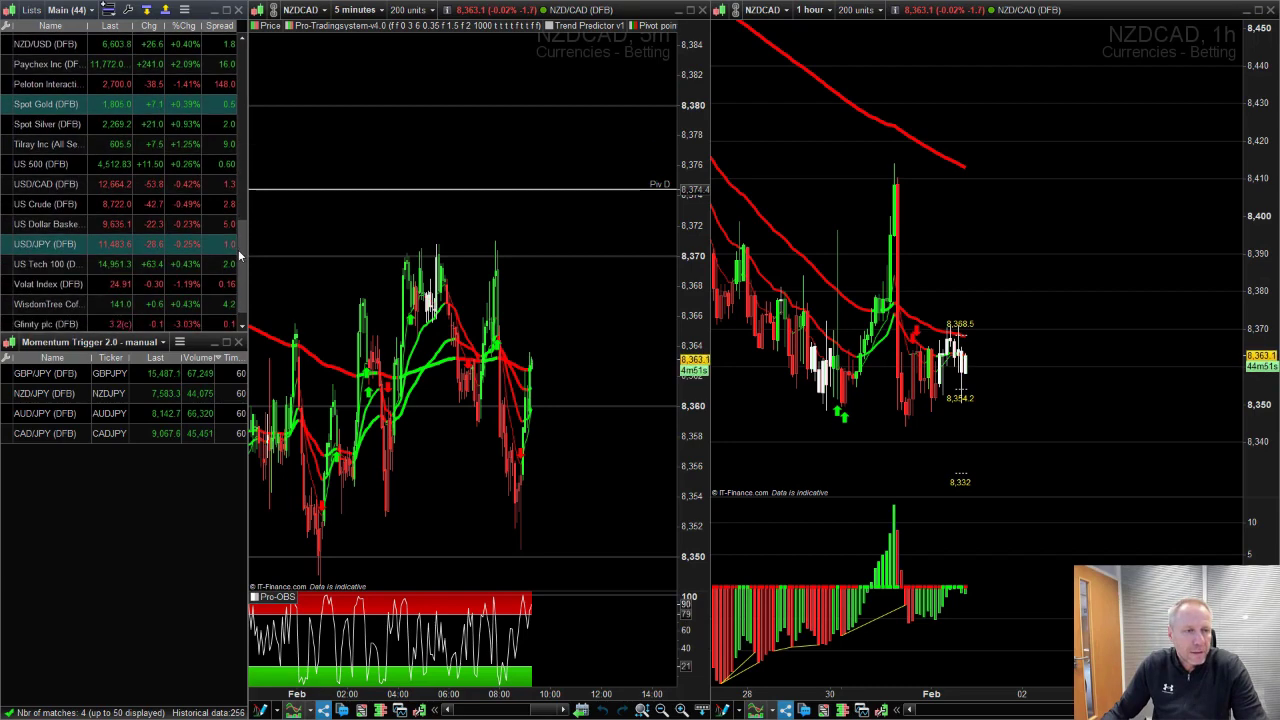
click(50, 202)
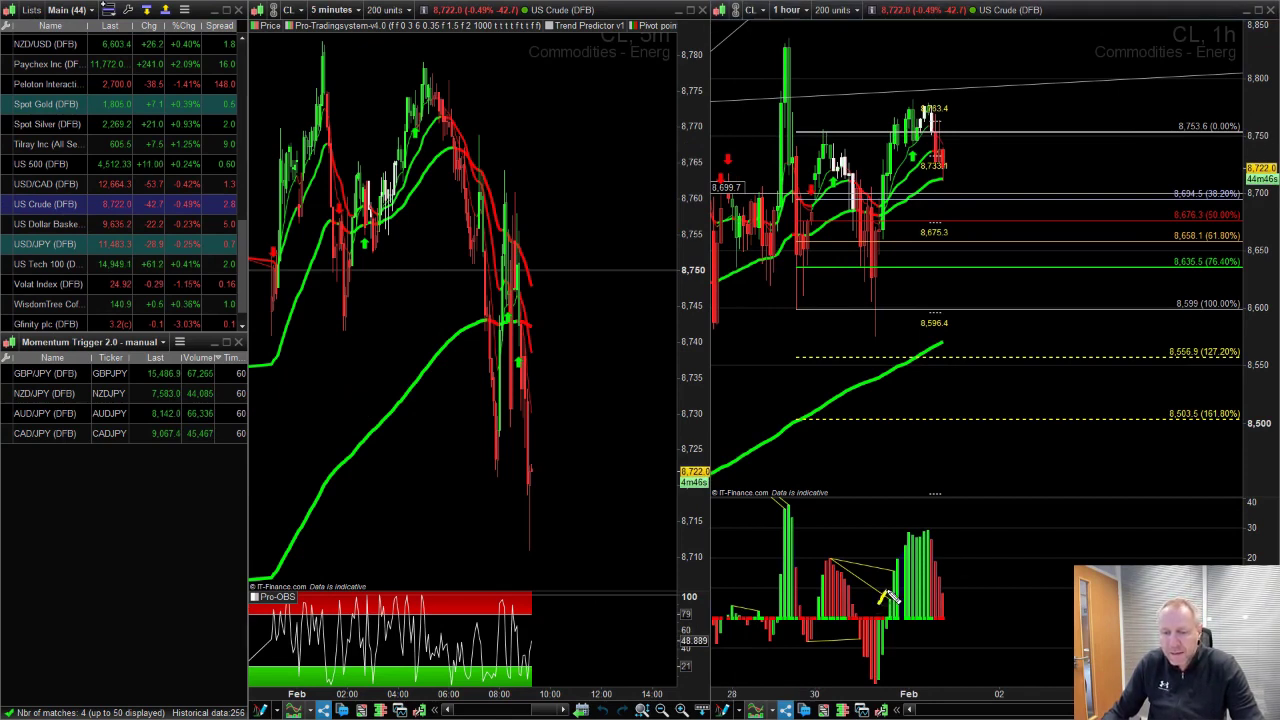
drag(888, 597, 921, 527)
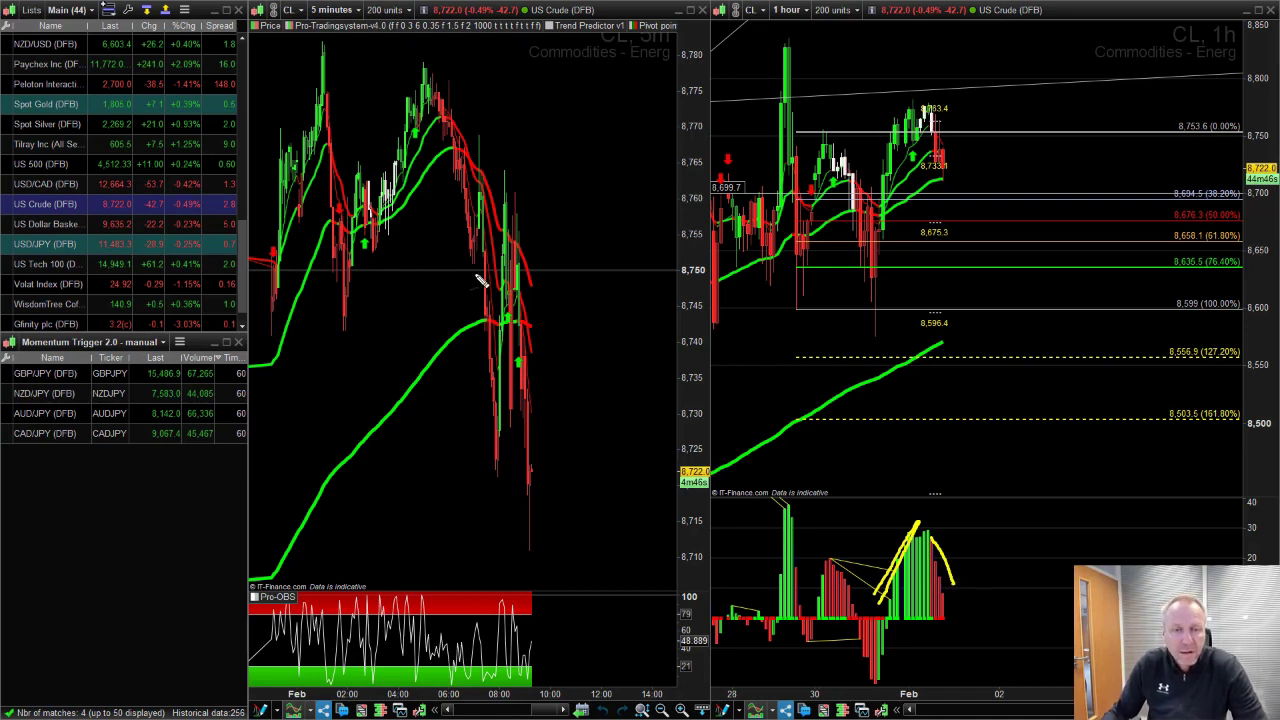
On the US Crude 5-minute chart, trace the decline, circle the sell area, mark its price and the low, write "30 x100", and clear everything.
drag(458, 252, 490, 388)
drag(541, 318, 525, 322)
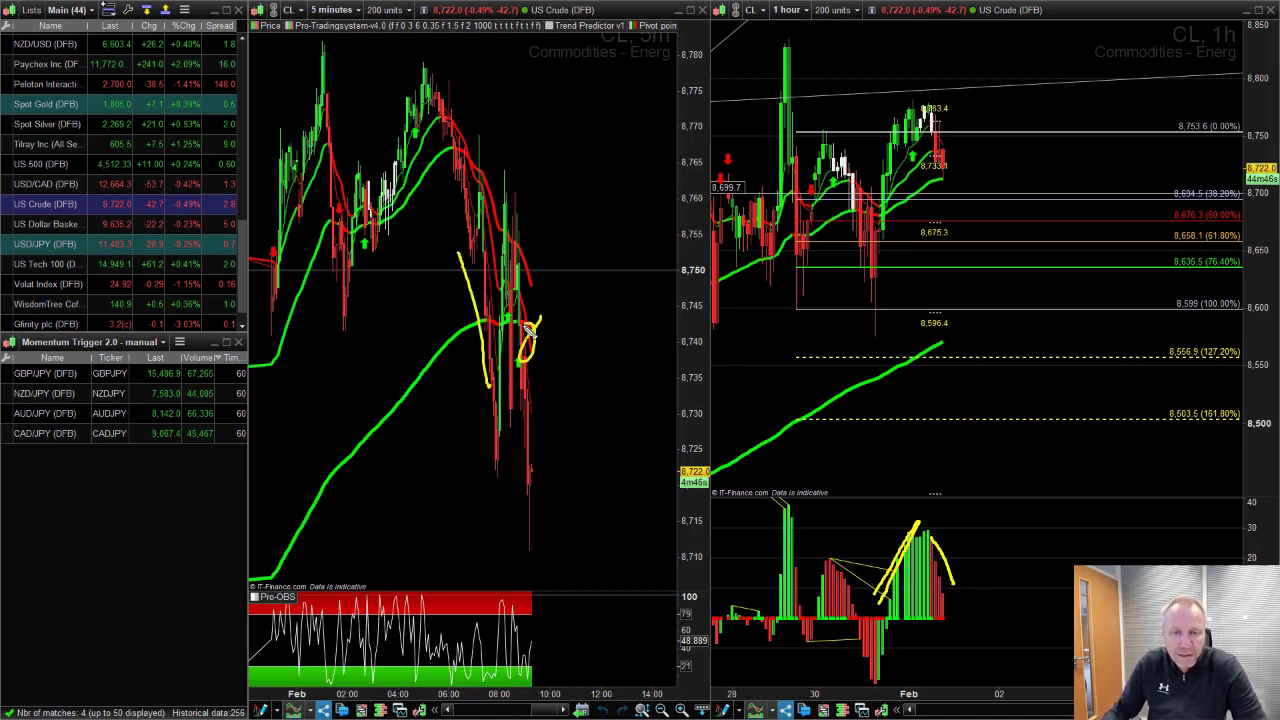
drag(696, 352, 677, 354)
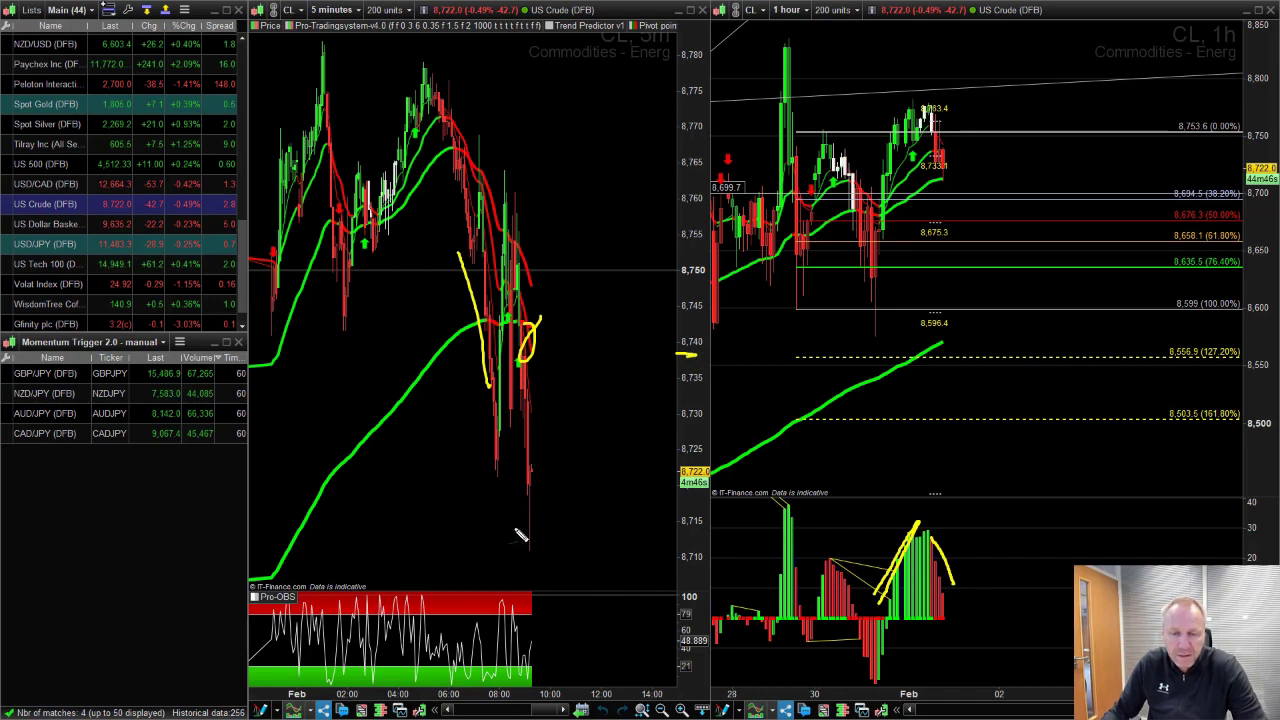
drag(518, 532, 561, 541)
click(550, 358)
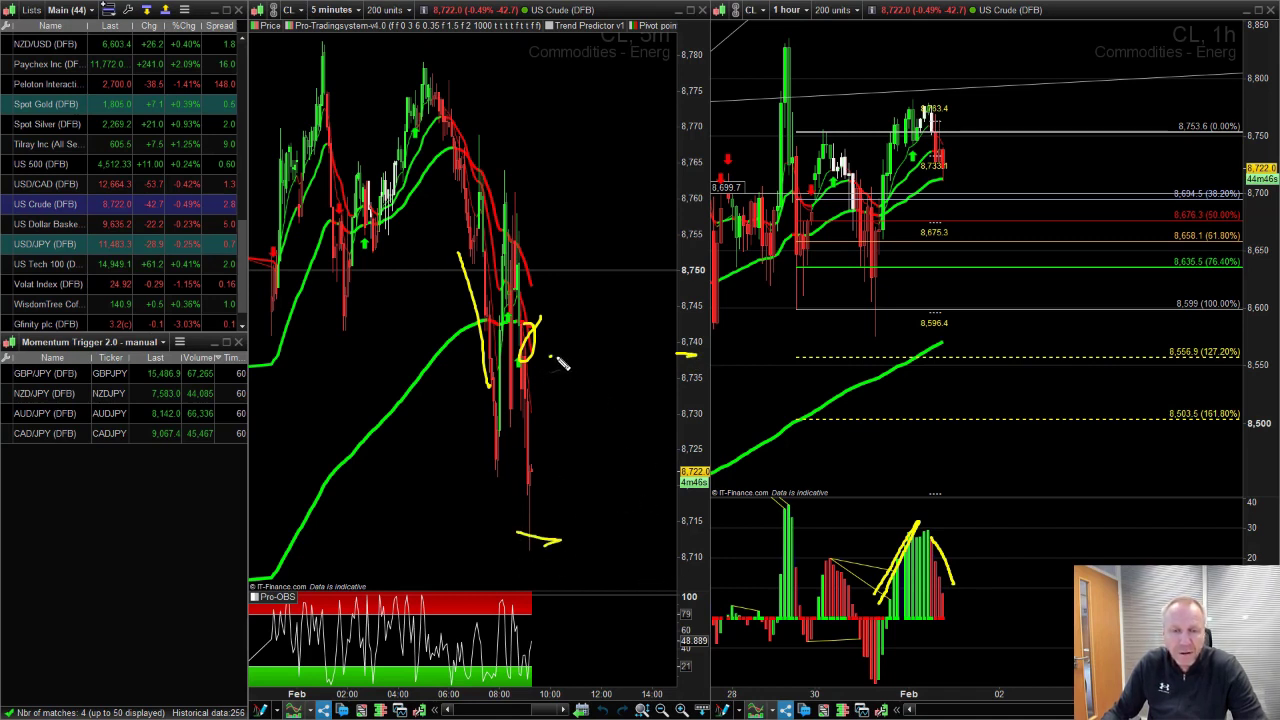
mouse_move(551, 364)
mouse_down()
mouse_move(552, 384)
mouse_move(582, 369)
mouse_move(567, 452)
mouse_move(612, 434)
mouse_move(640, 440)
mouse_move(632, 457)
mouse_up()
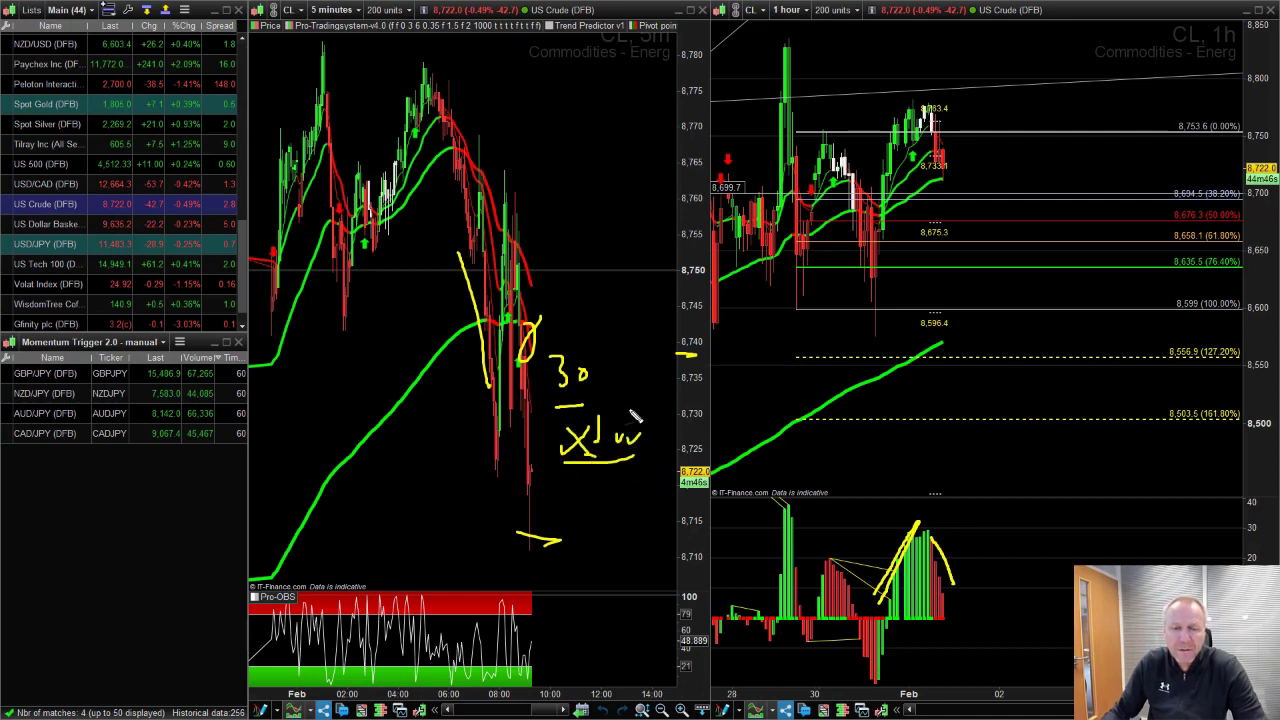
key(Escape)
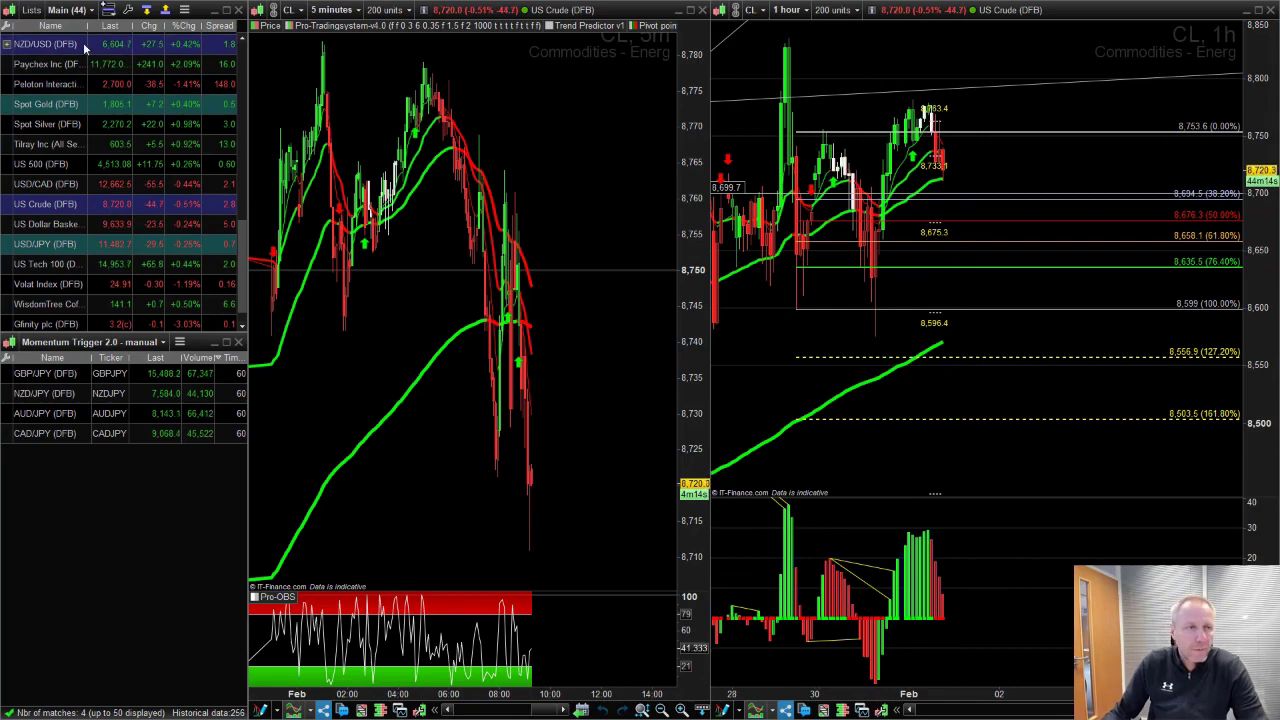
Open the USD/JPY charts from the Main list and examine the recent decline on the 5-minute chart.
click(62, 246)
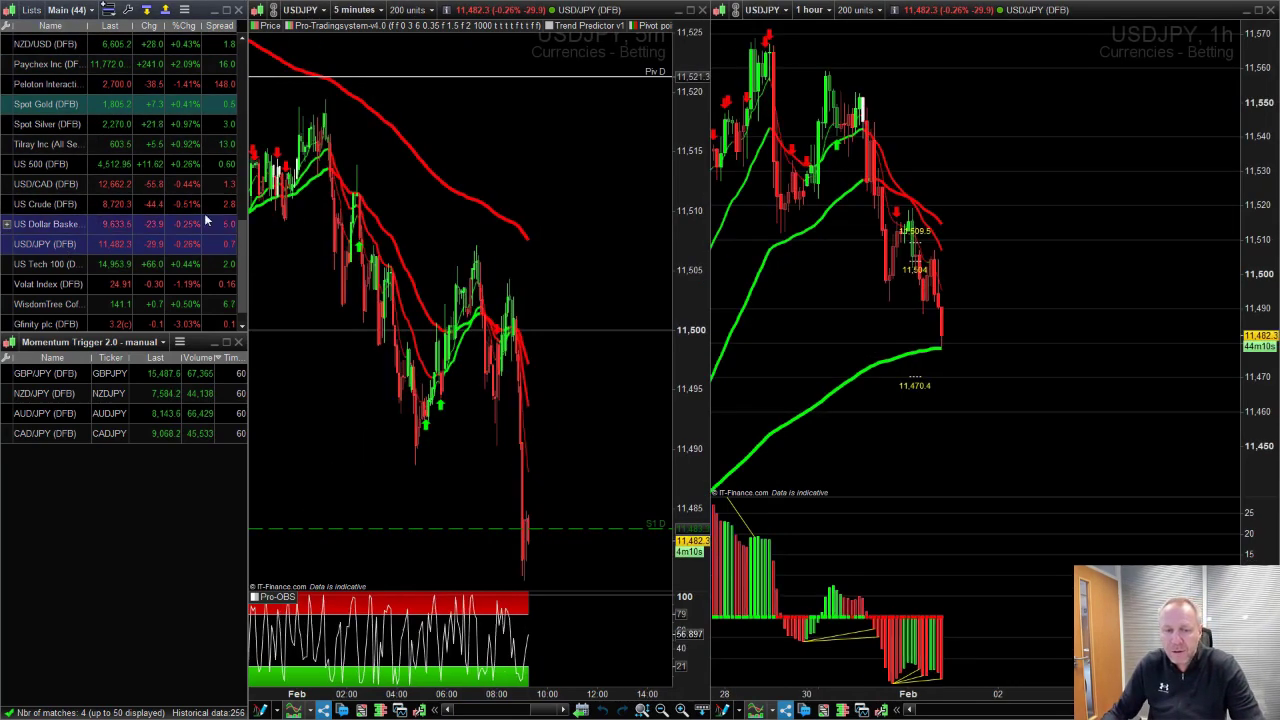
drag(473, 338, 468, 197)
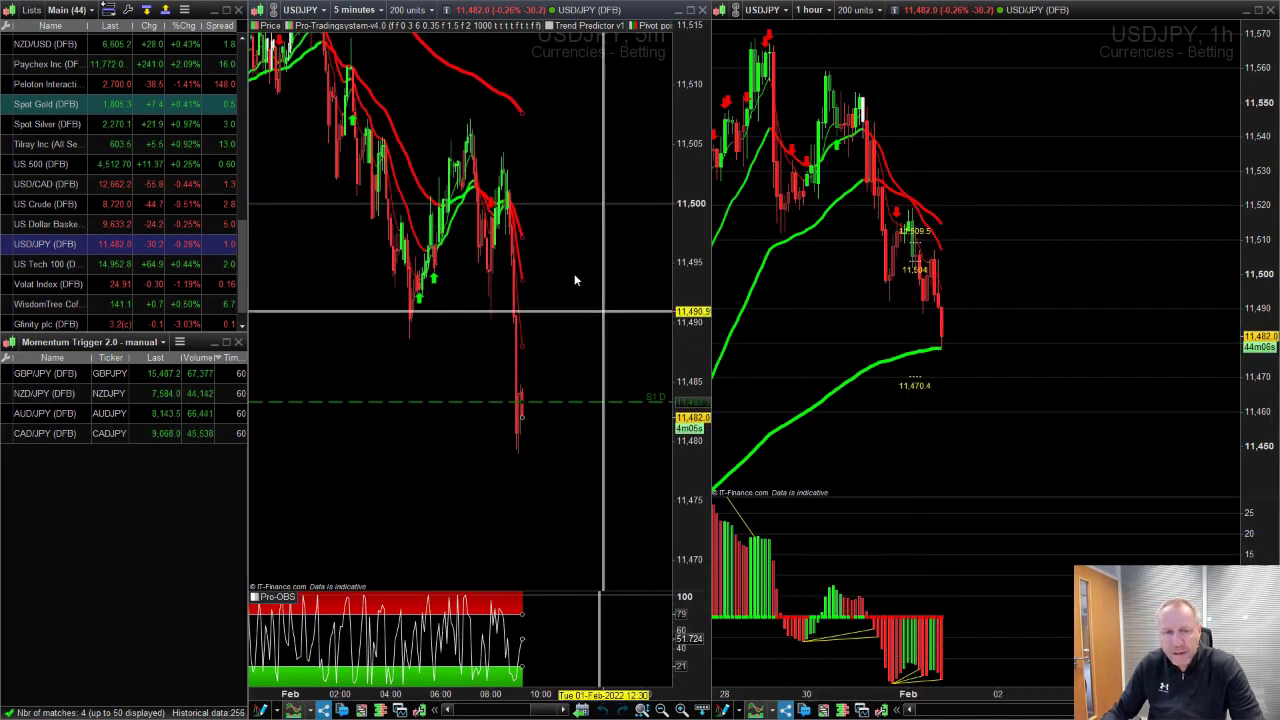
drag(573, 330, 580, 270)
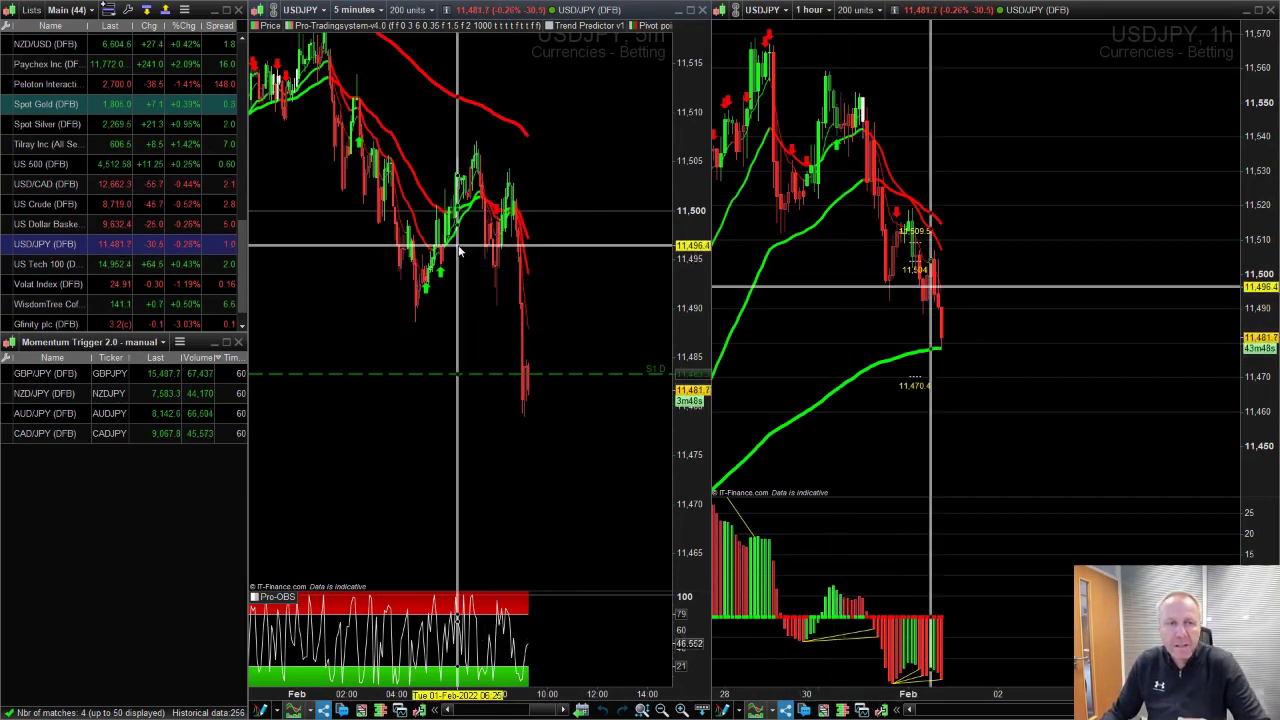
Open the Wall Street charts from the Main list, trace the latest hourly rally and stroke above the histogram's latest bars.
scroll(238, 248, down, 1)
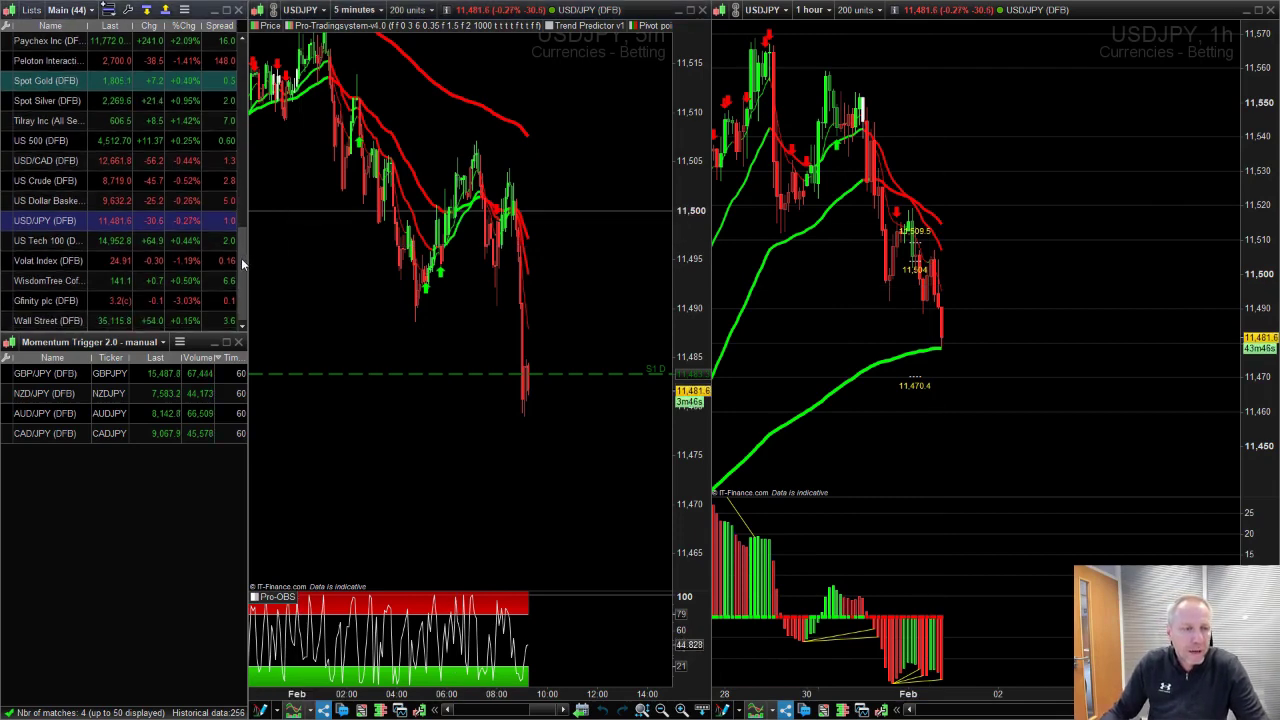
click(71, 320)
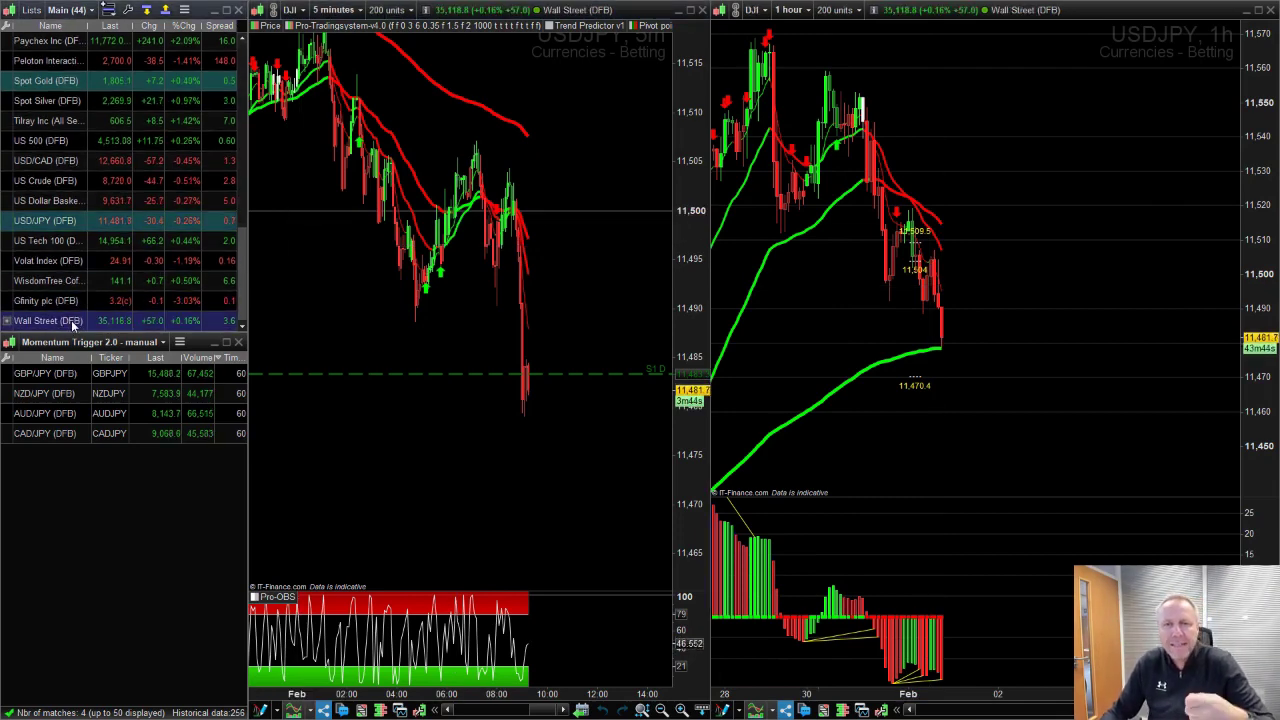
scroll(803, 245, up, 2)
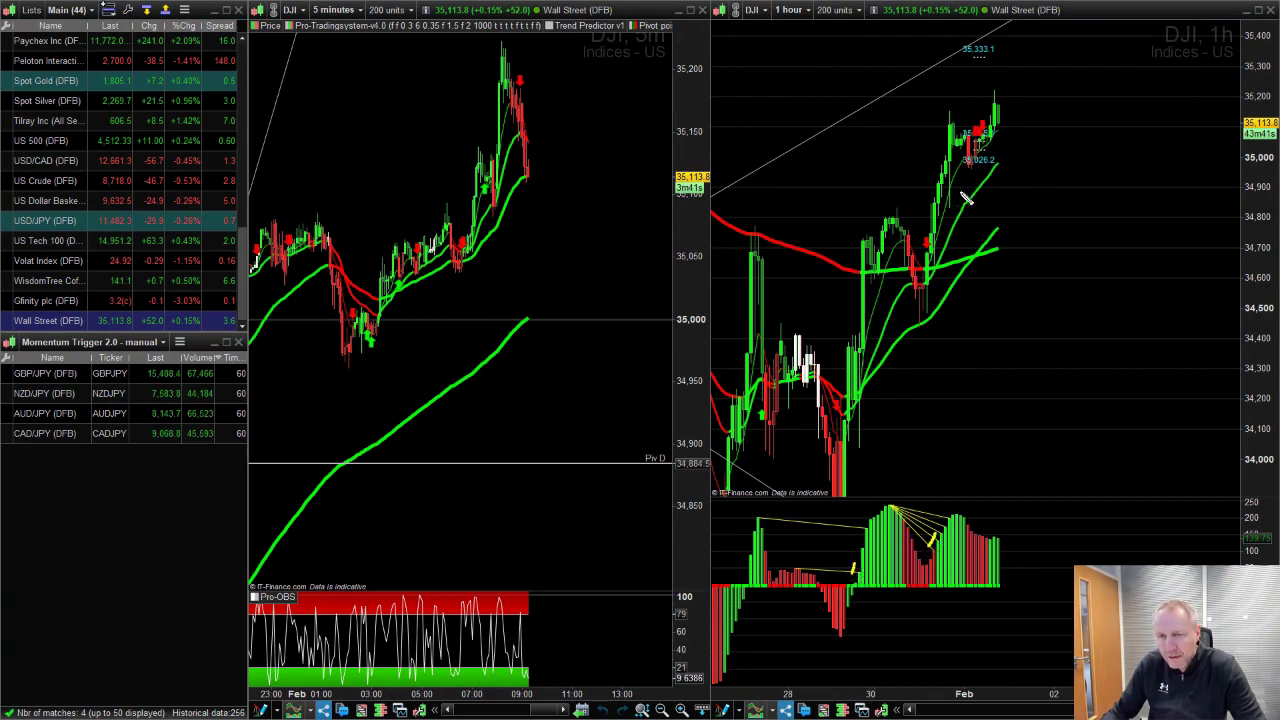
mouse_move(941, 226)
mouse_down()
mouse_move(952, 165)
mouse_move(980, 150)
mouse_move(997, 160)
mouse_up()
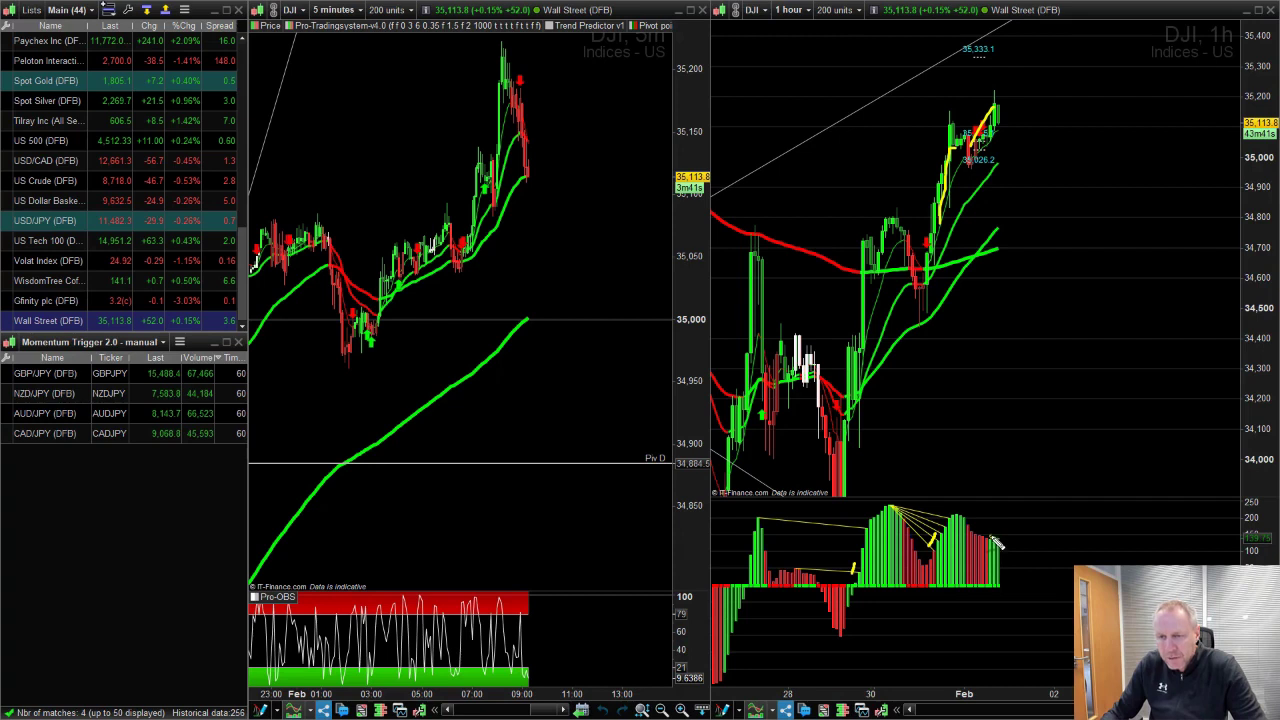
drag(992, 540, 990, 516)
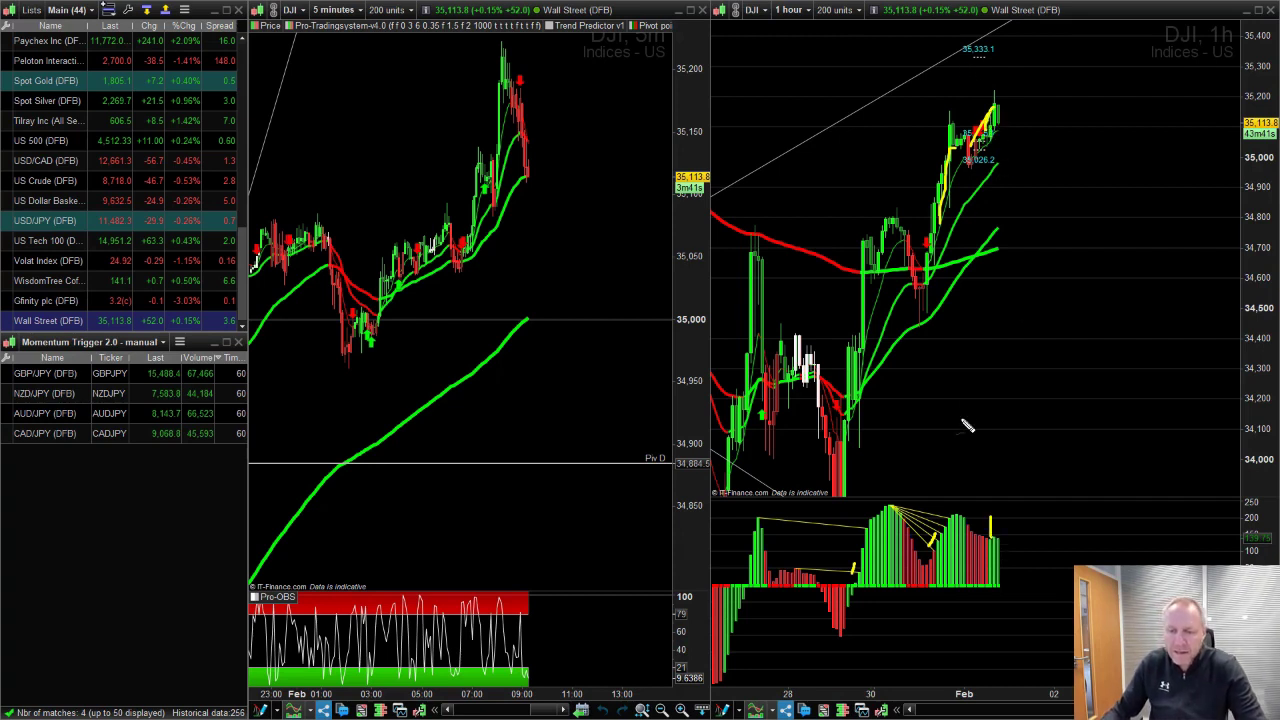
Trace the Wall Street histogram's declining peaks, mark the rising hourly highs and the 5-minute drop, and clear the annotations.
mouse_move(884, 505)
mouse_down()
mouse_move(944, 506)
mouse_move(1014, 546)
mouse_up()
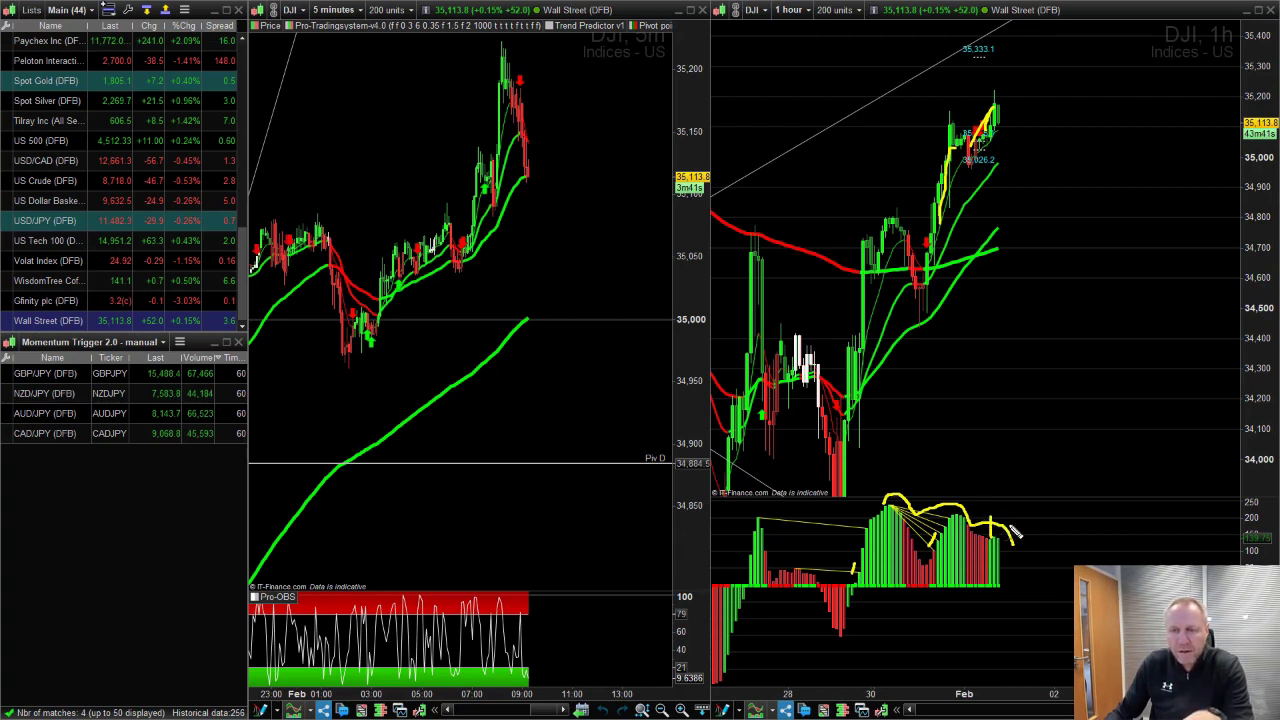
drag(867, 218, 906, 207)
drag(931, 112, 996, 86)
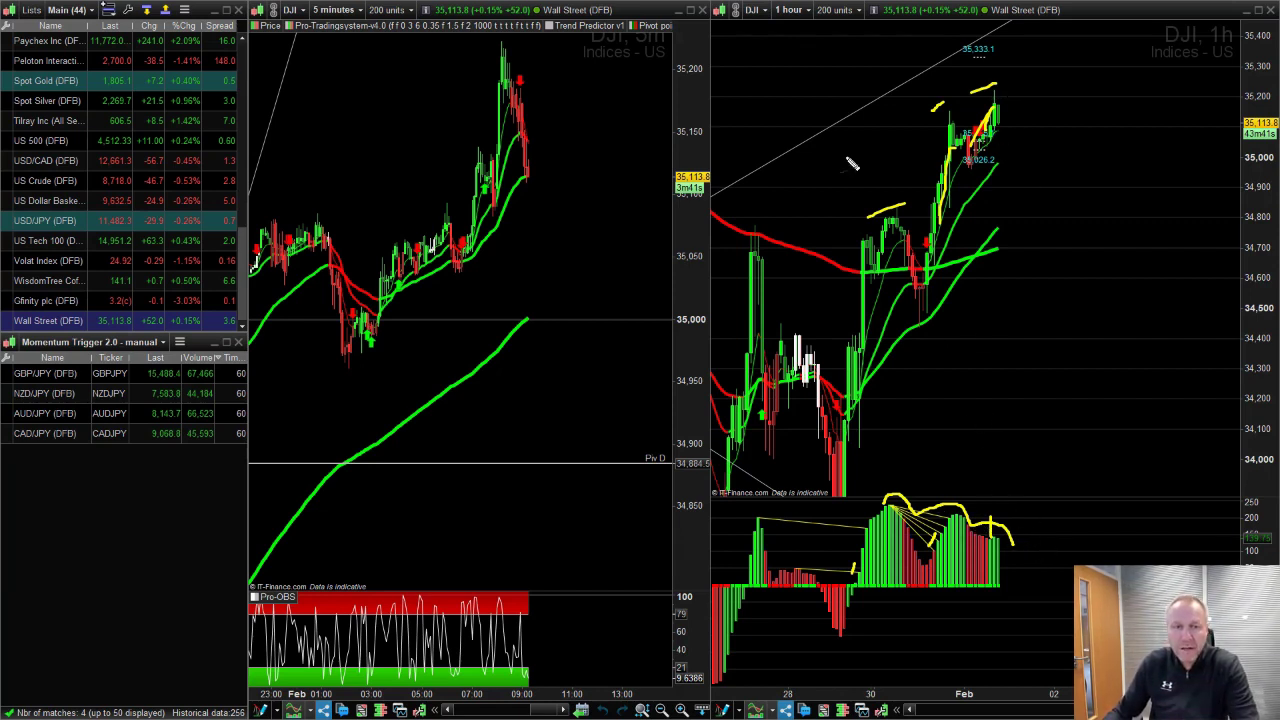
drag(515, 103, 525, 178)
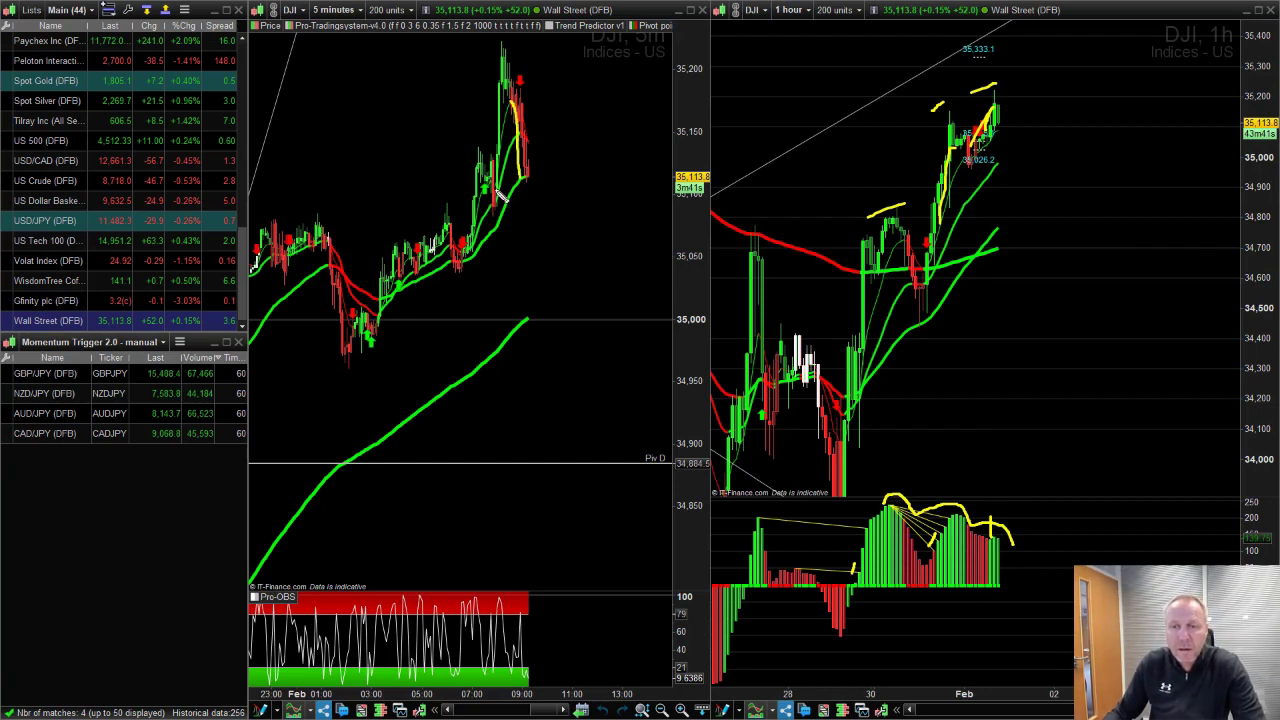
key(Escape)
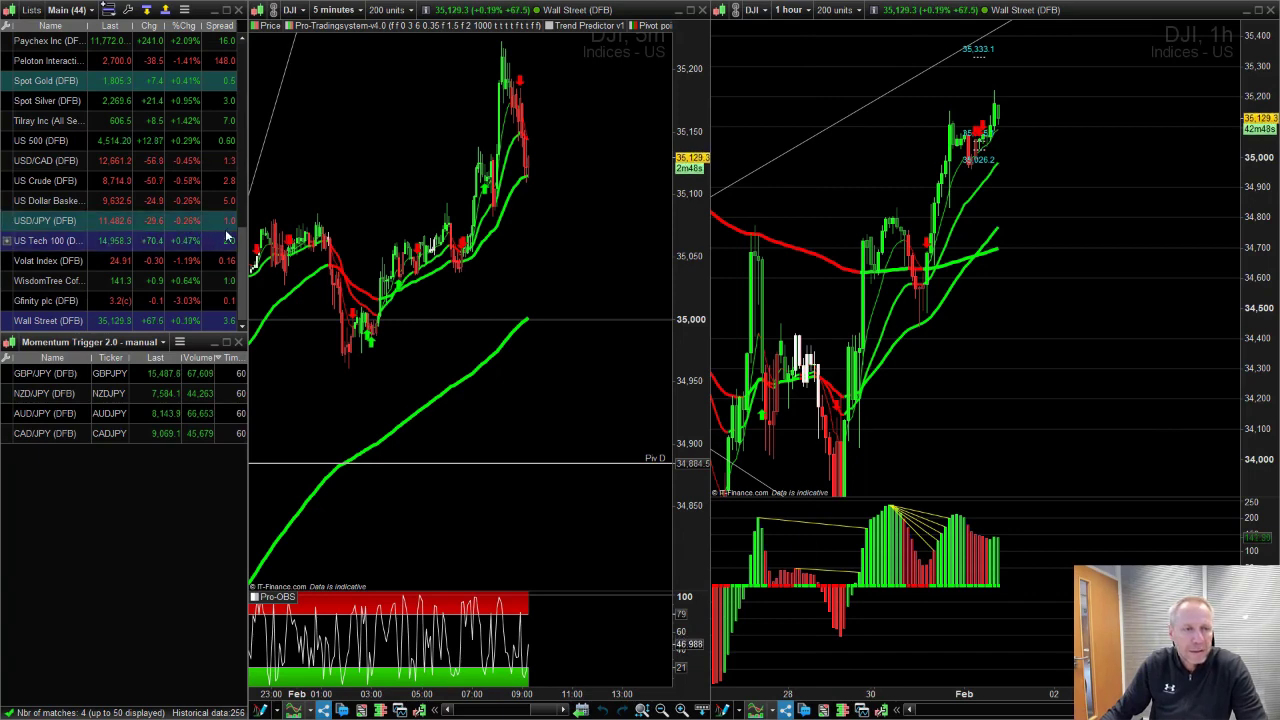
Open the EUR/JPY charts, write and underline "30 x 60 x 25" and "x 15" on the 5-minute chart, and clear the annotations.
scroll(228, 237, up, 8)
scroll(215, 110, up, 8)
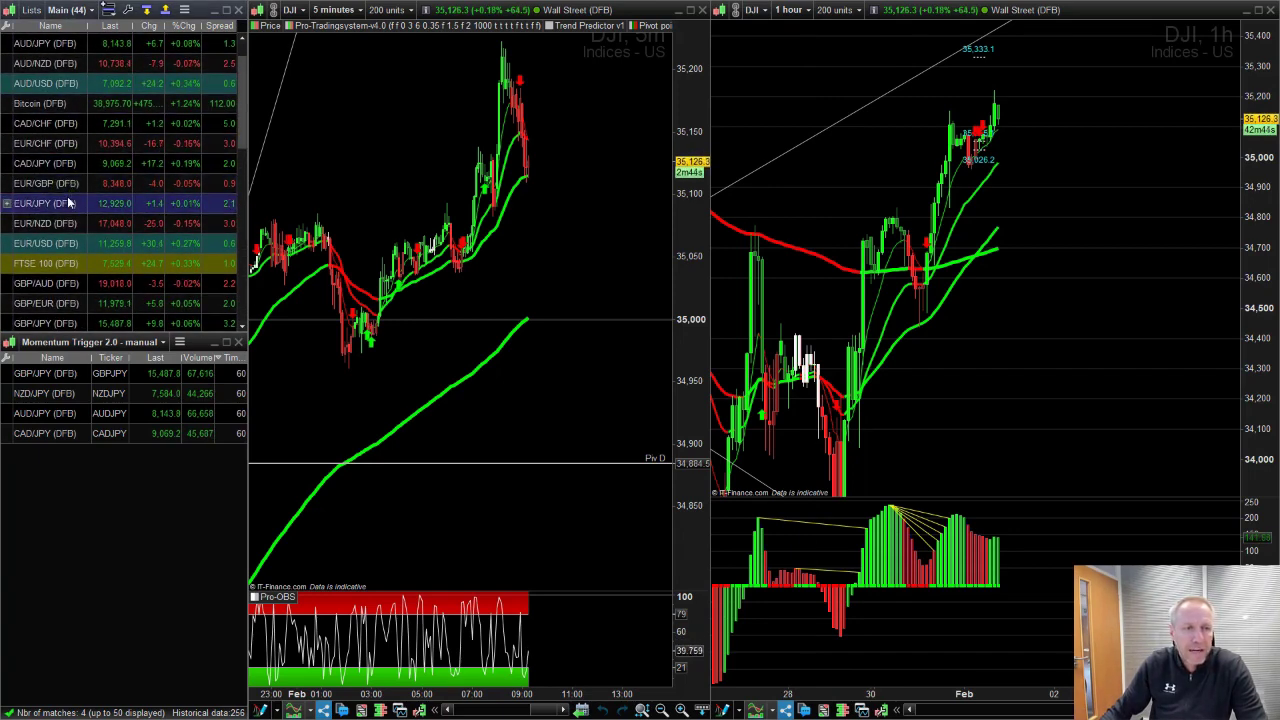
click(68, 202)
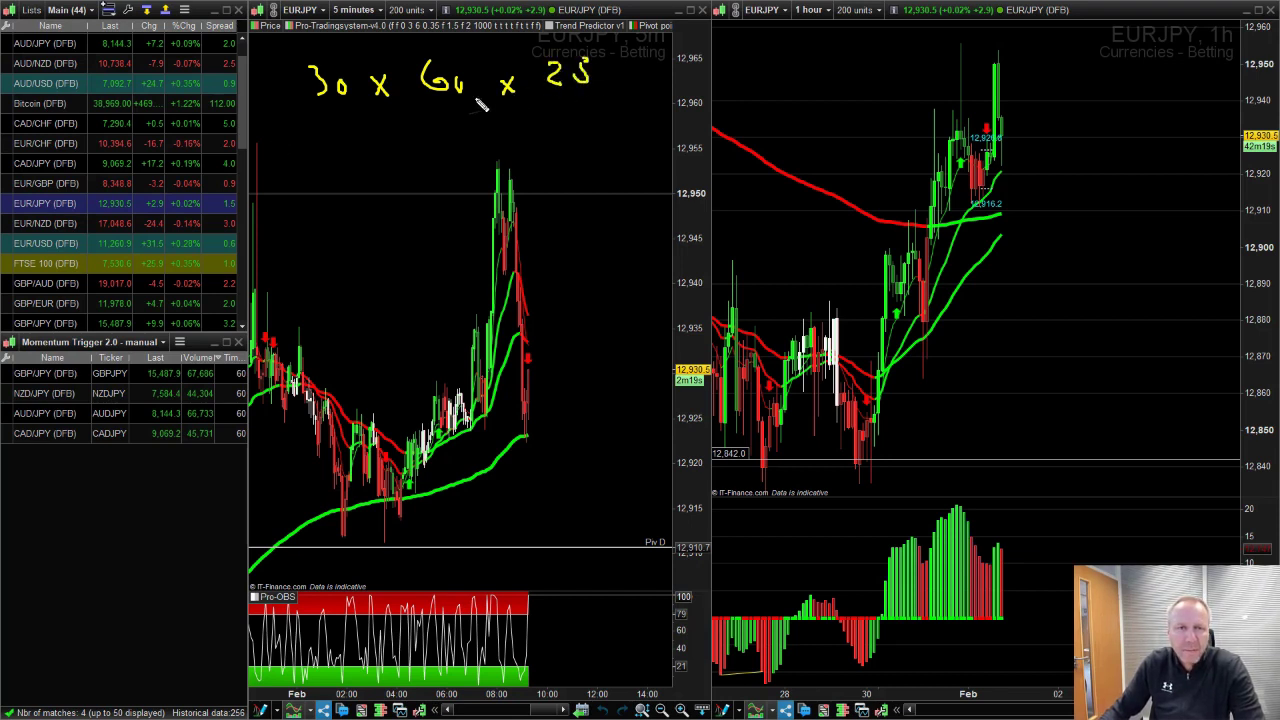
drag(311, 119, 588, 103)
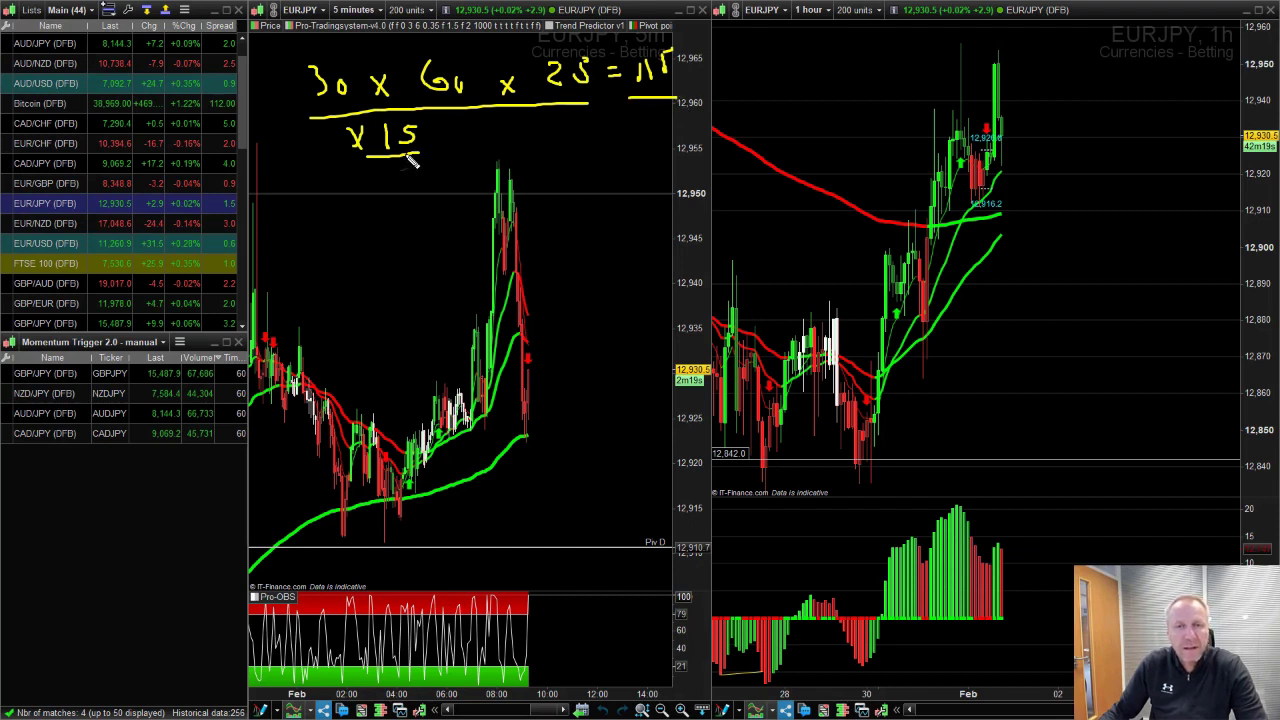
key(Escape)
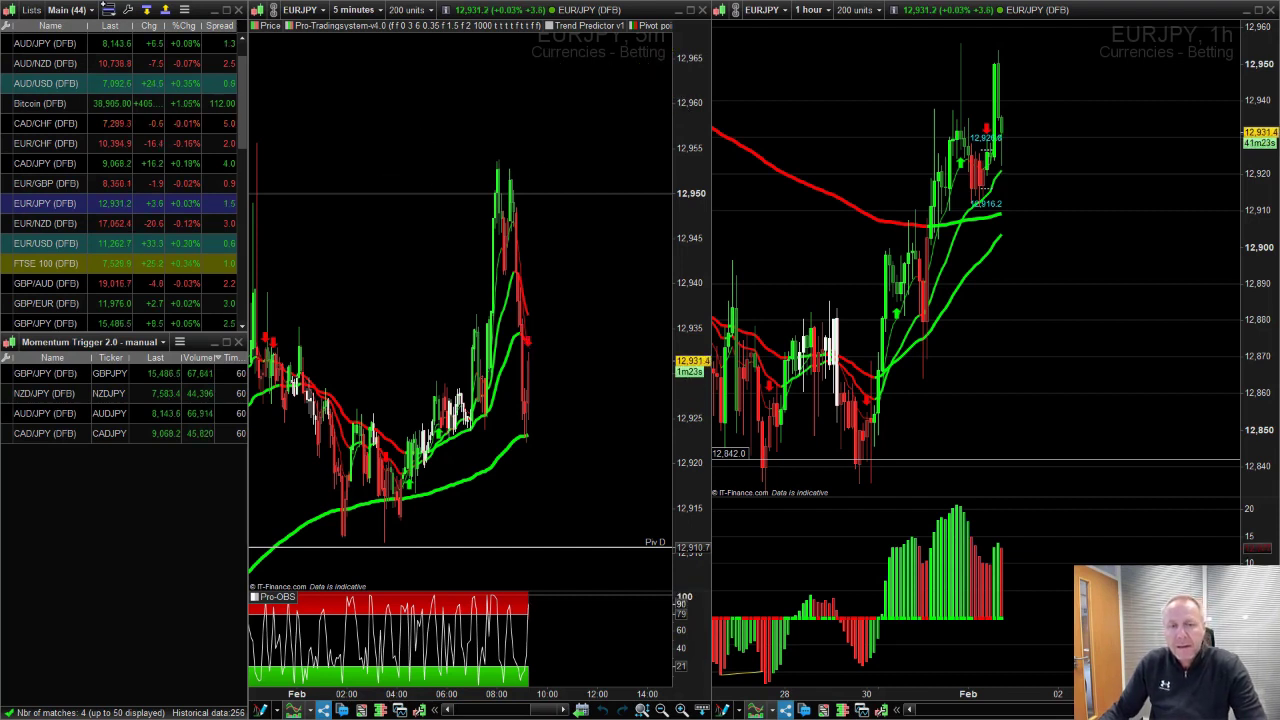
Review the CAD/CHF charts and then the USD/CAD charts from the Main list, rescaling the USD/CAD 5-minute chart.
click(40, 124)
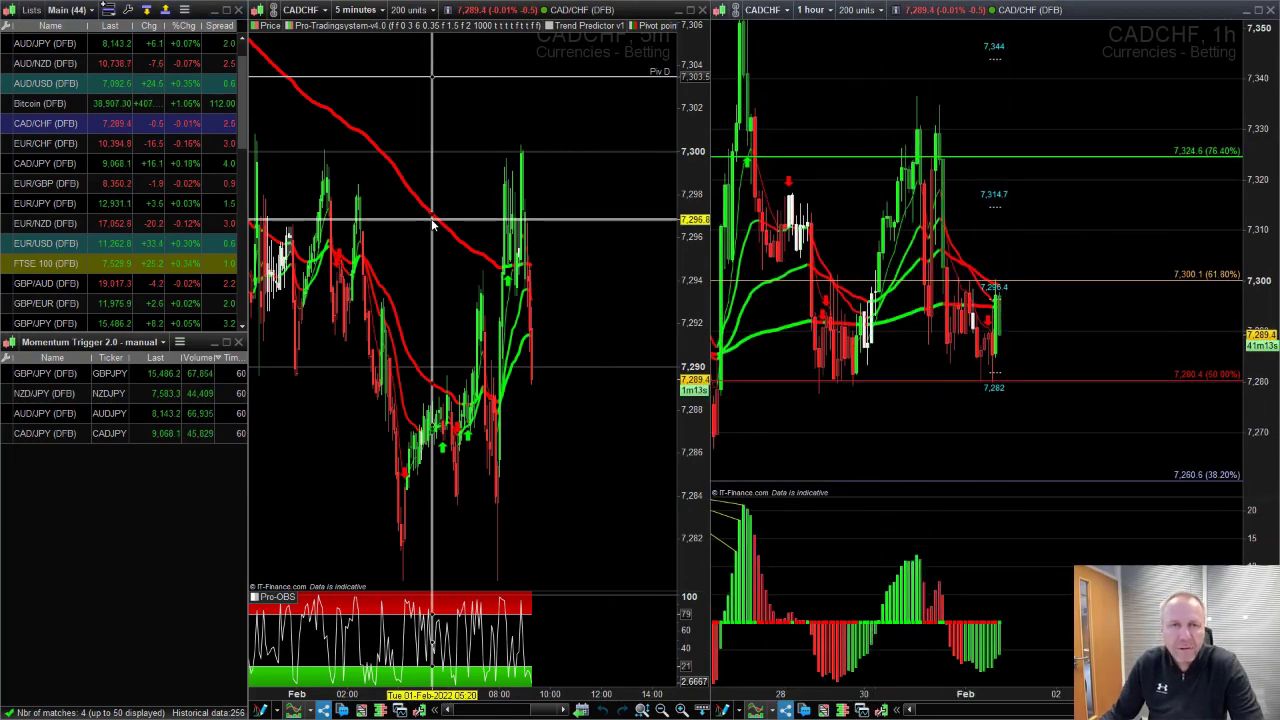
scroll(240, 130, down, 1)
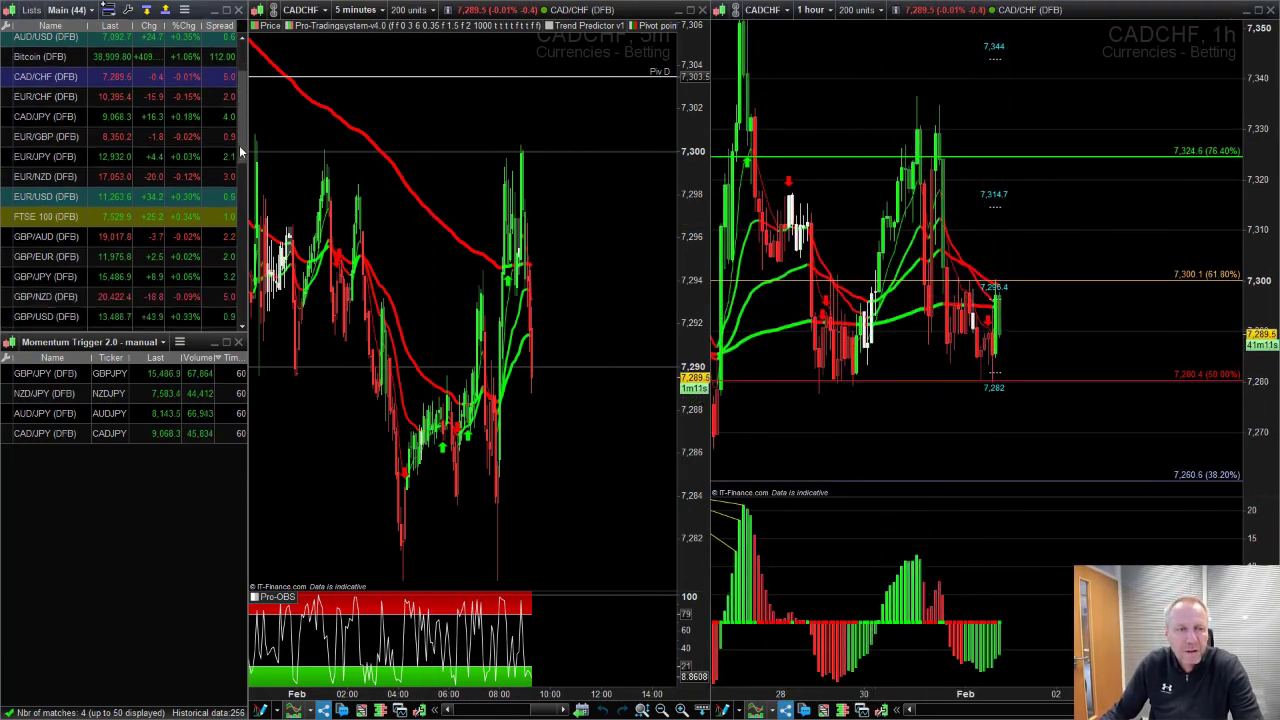
scroll(239, 150, down, 8)
click(134, 308)
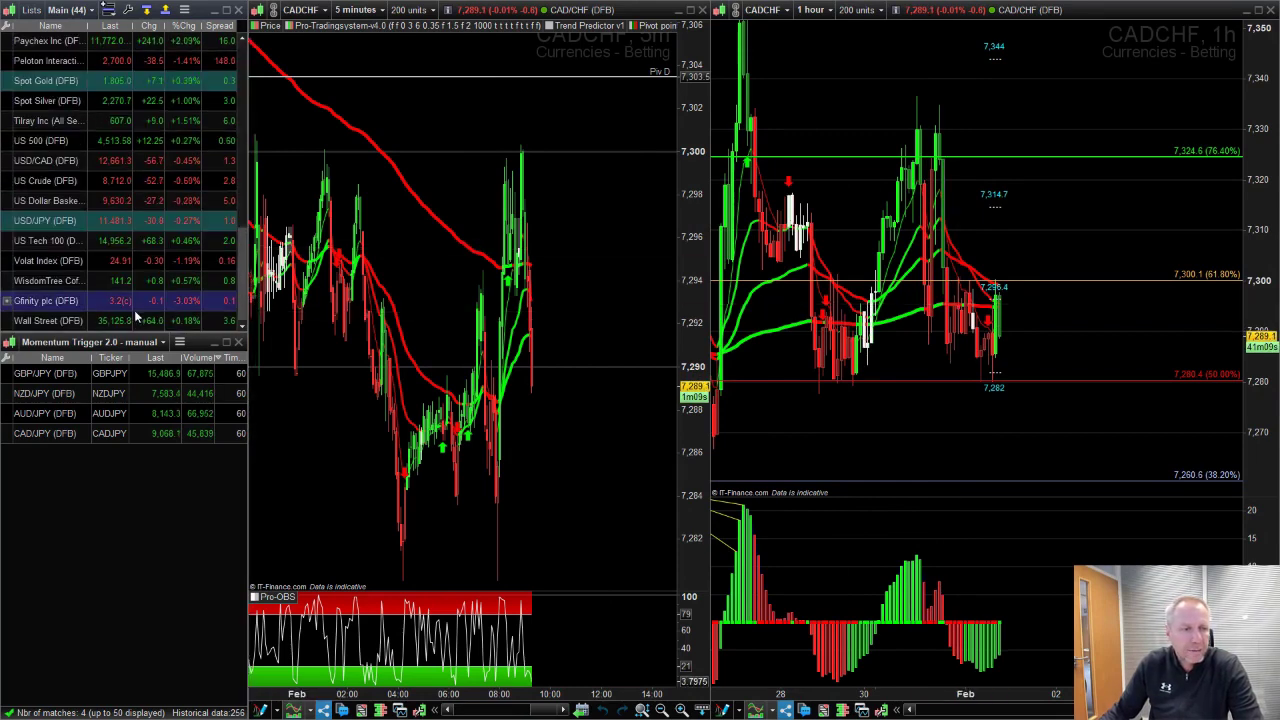
click(45, 180)
click(58, 159)
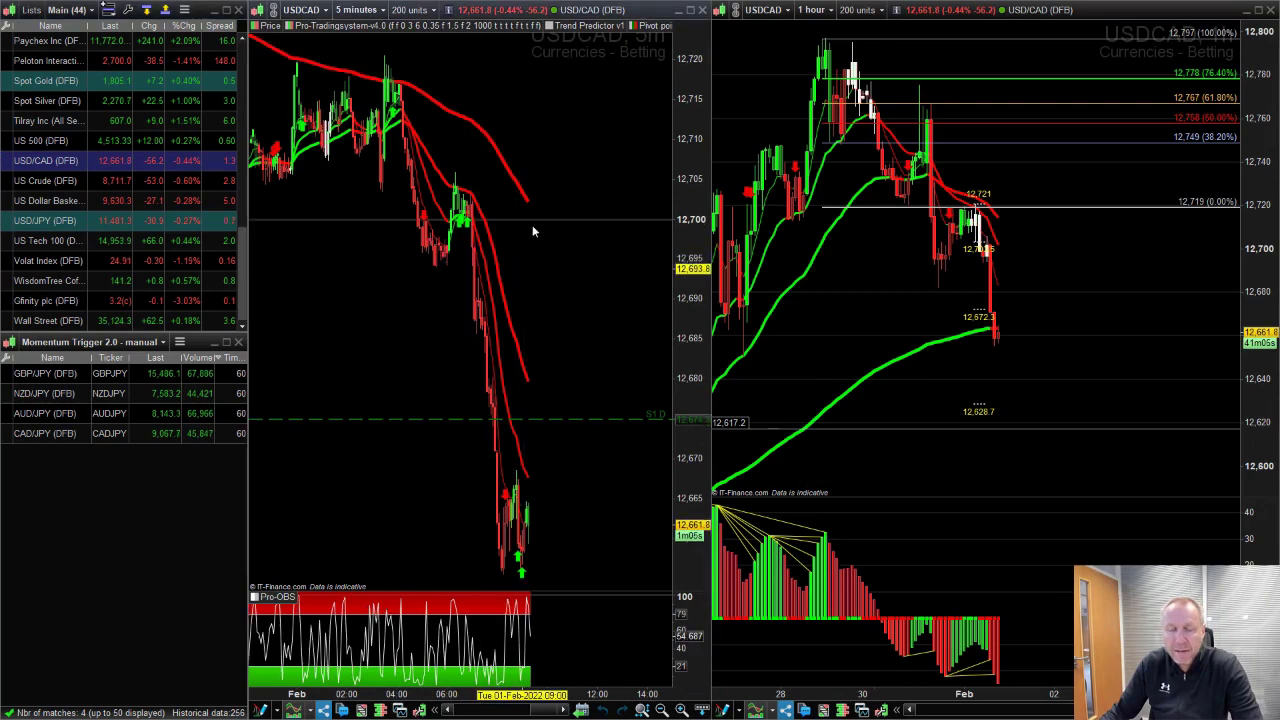
double_click(681, 70)
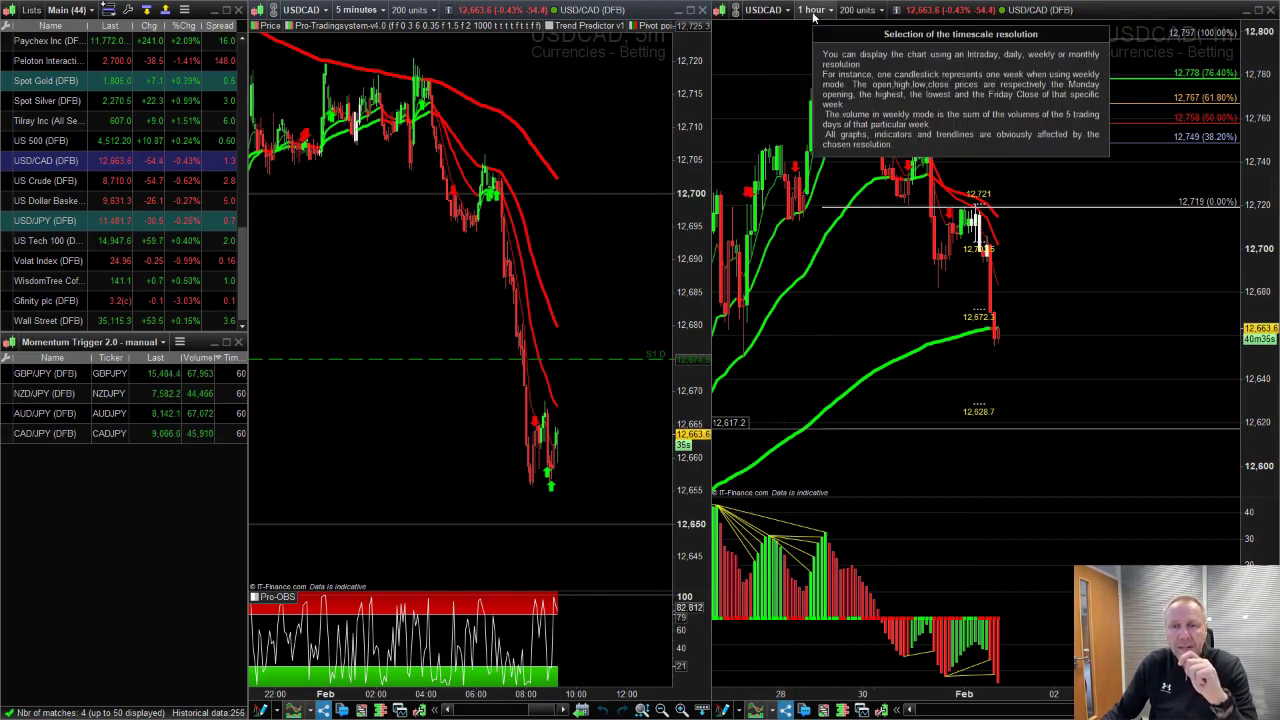
Open the EUR/USD charts from the Main list and trace the first upward swings on the hourly chart.
drag(241, 257, 226, 62)
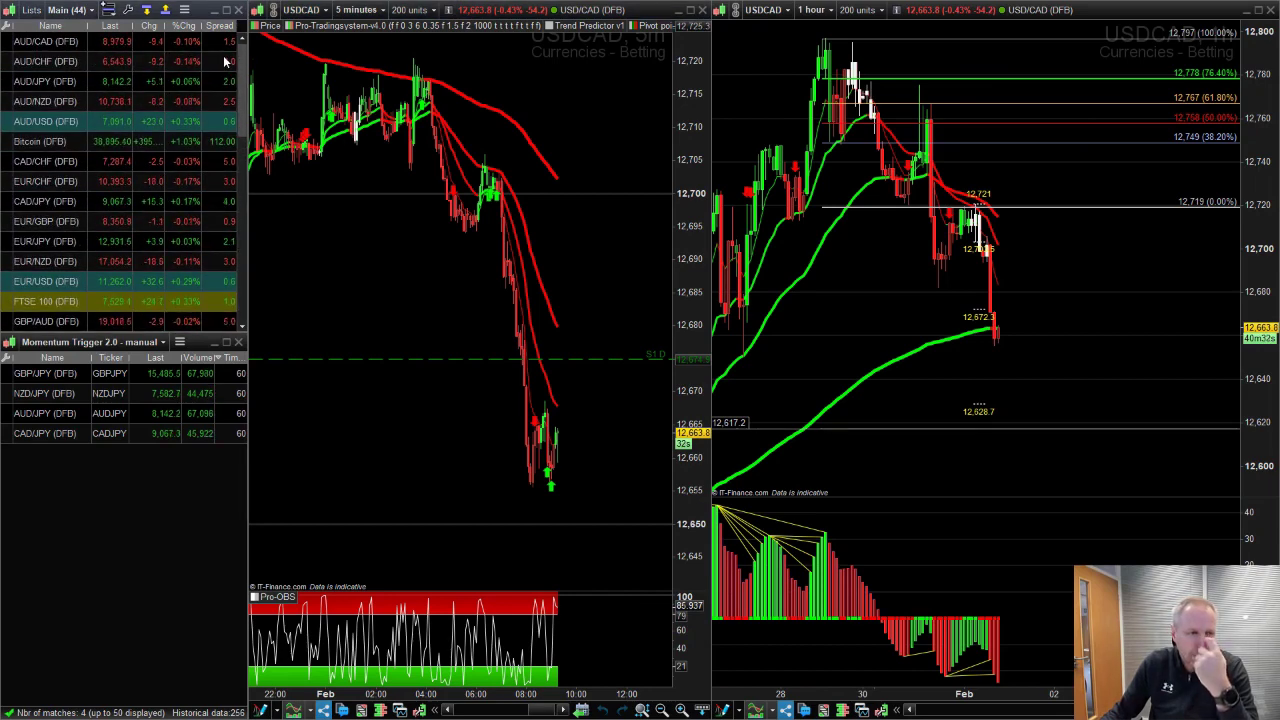
click(68, 222)
click(67, 281)
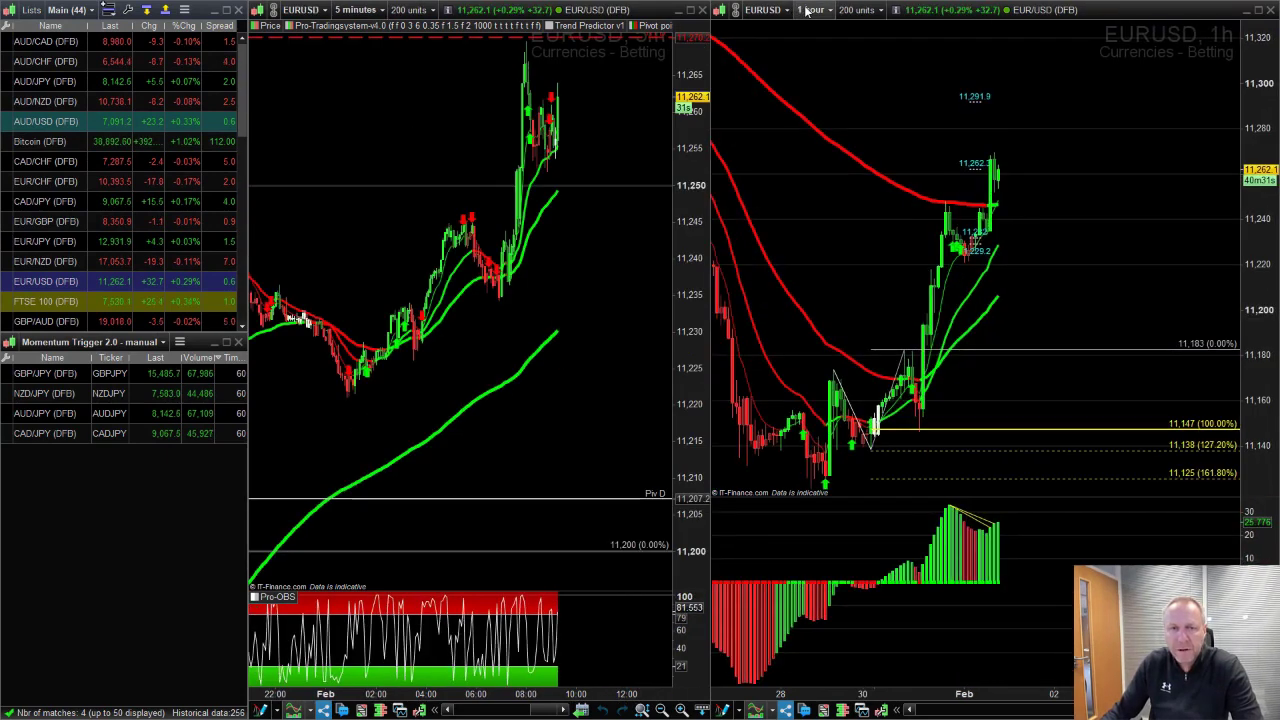
drag(871, 303, 857, 308)
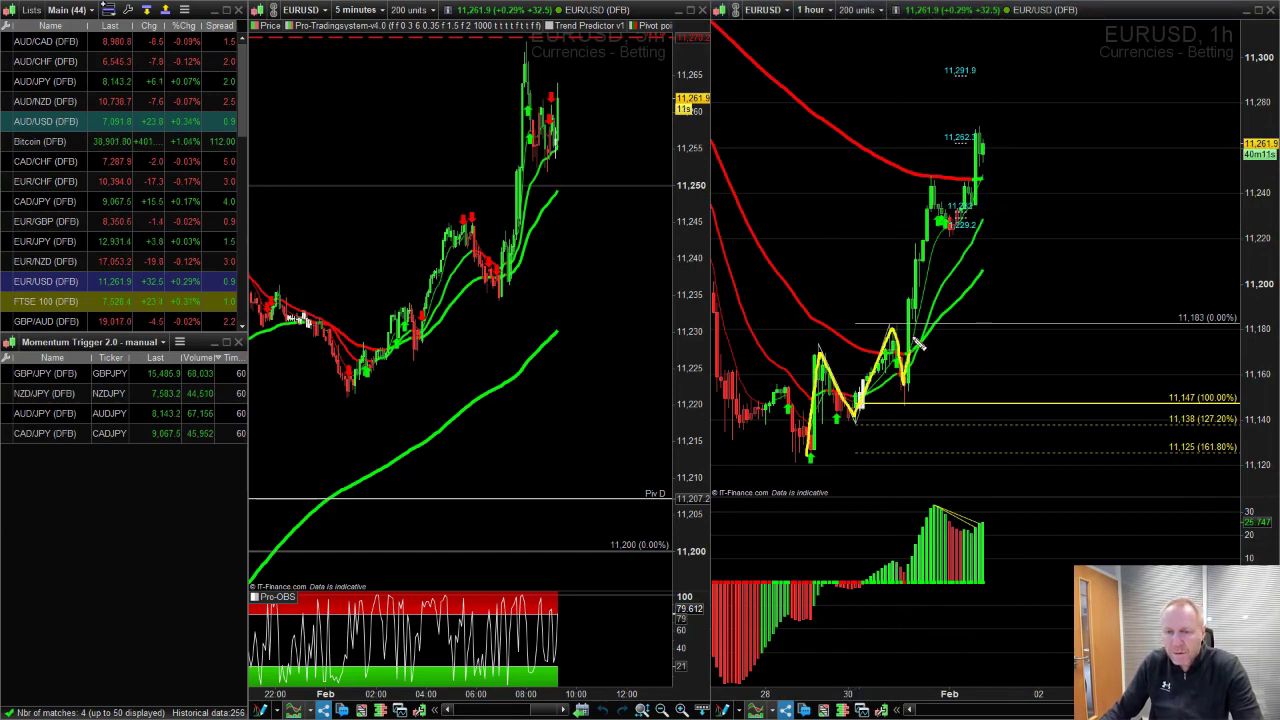
Trace the latest EUR/USD hourly rally and a projected pullback, number the histogram peaks 1 and 2, and clear the annotations.
drag(918, 342, 940, 188)
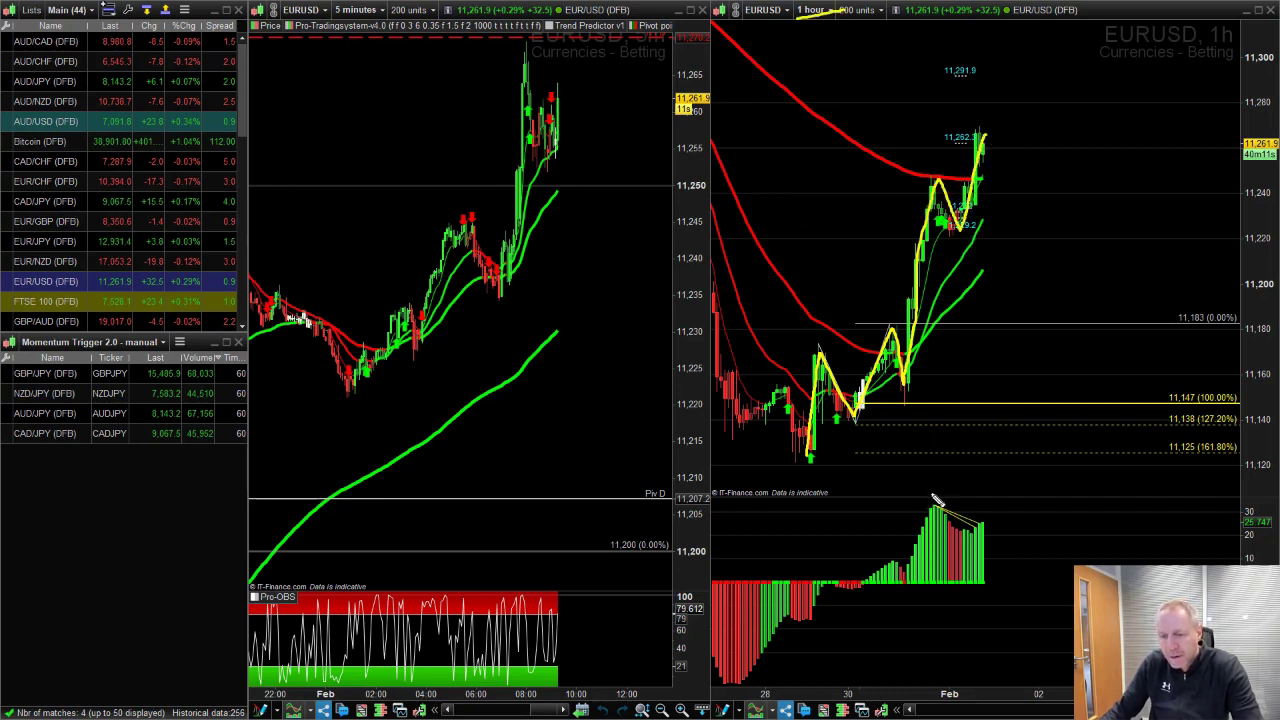
drag(986, 510, 1003, 519)
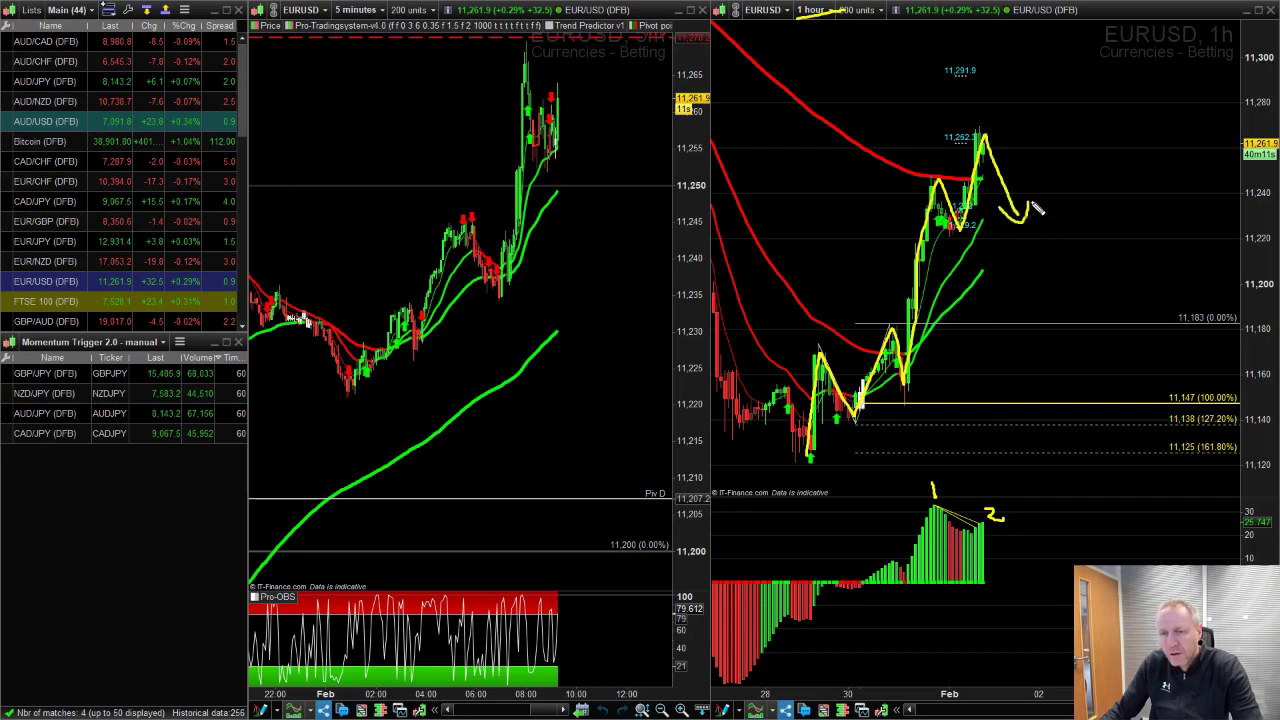
key(Escape)
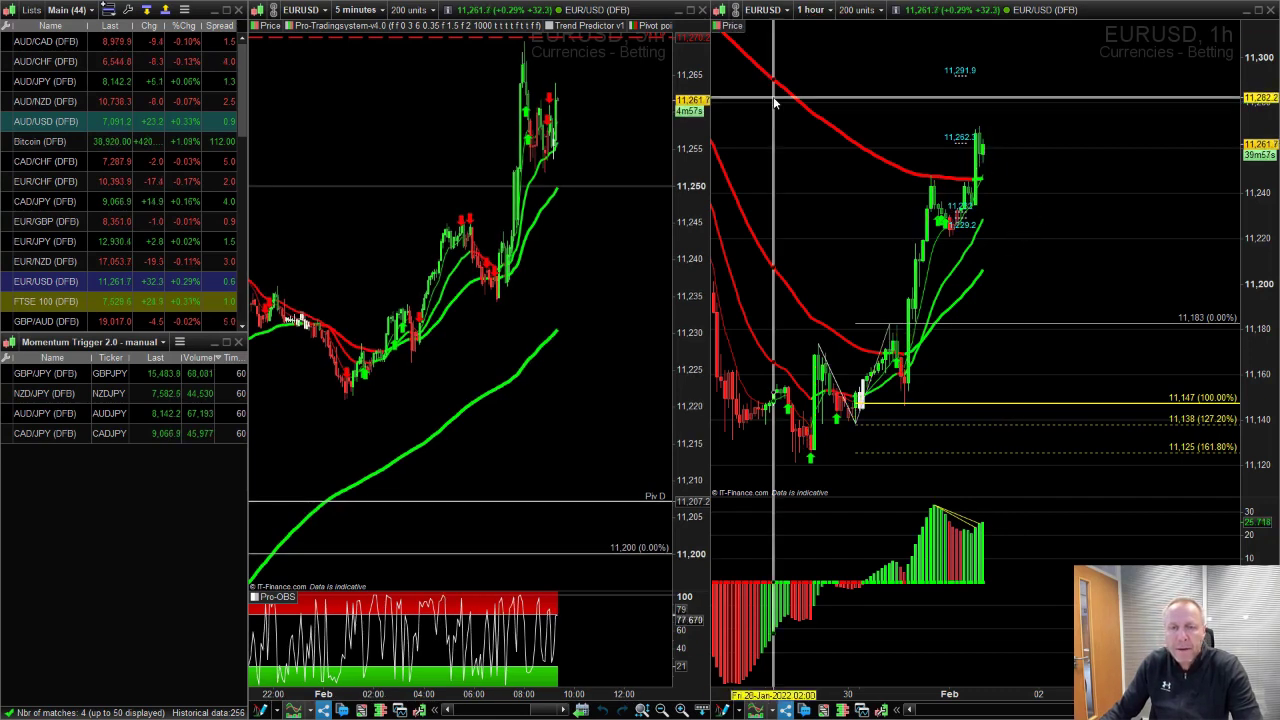
Switch the EUR/USD hourly chart to 1 day, mark the two lows in price and histogram, arrow the rebound, and clear the annotations.
click(810, 12)
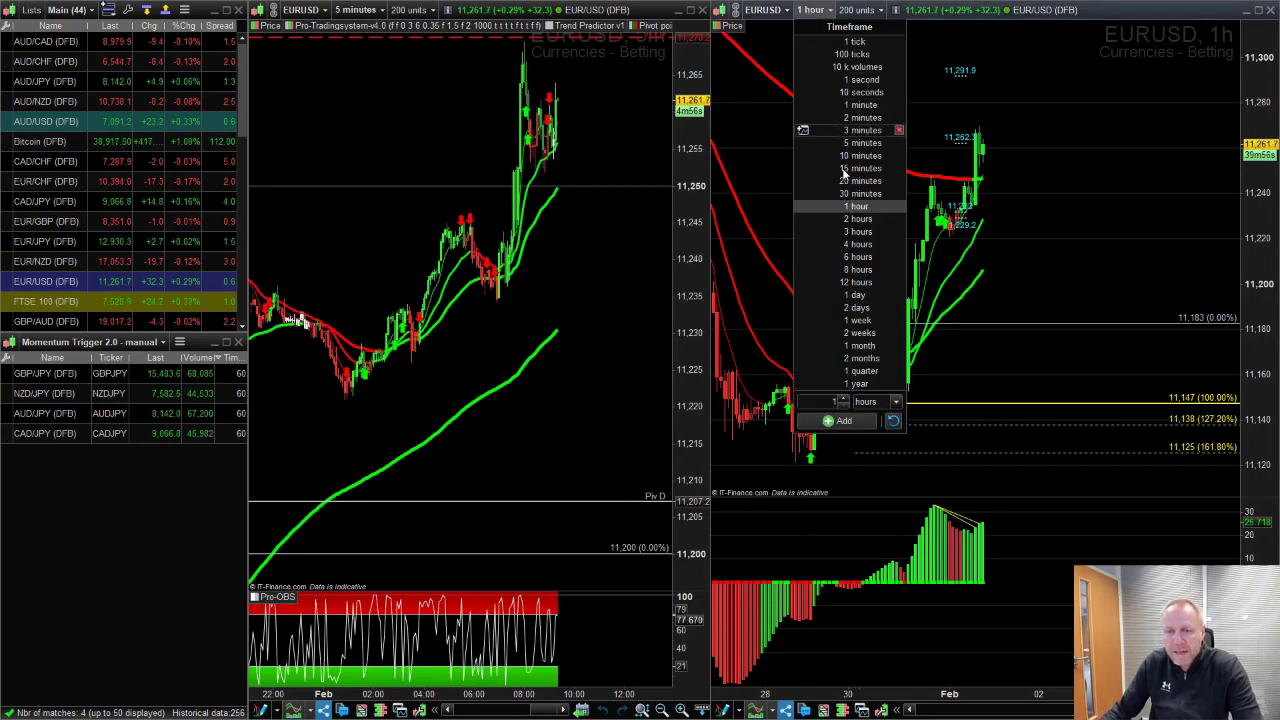
click(865, 296)
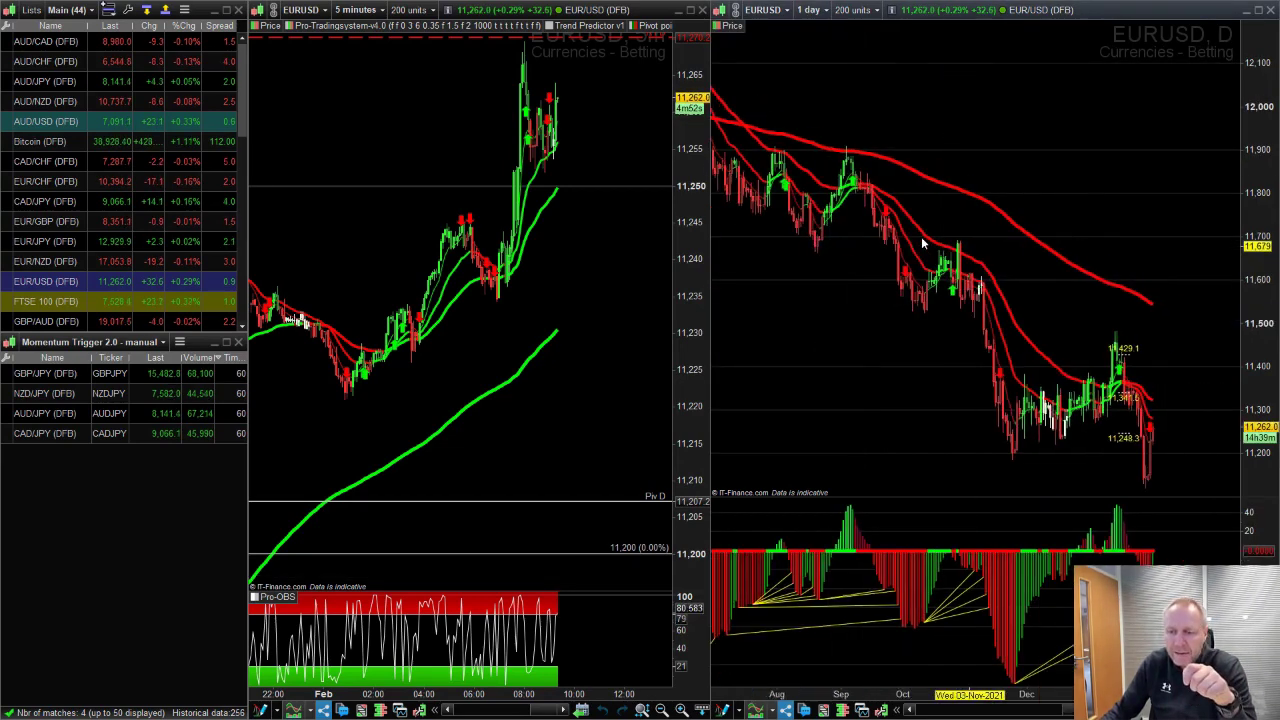
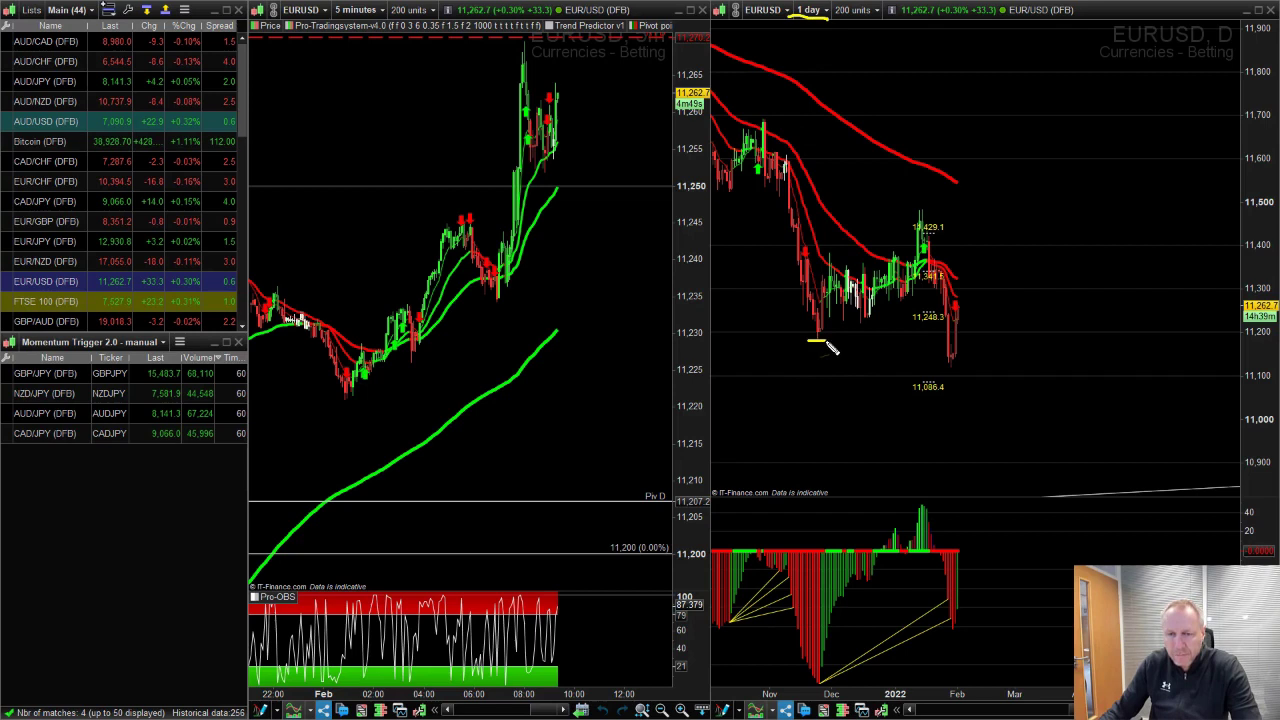
drag(806, 684, 827, 685)
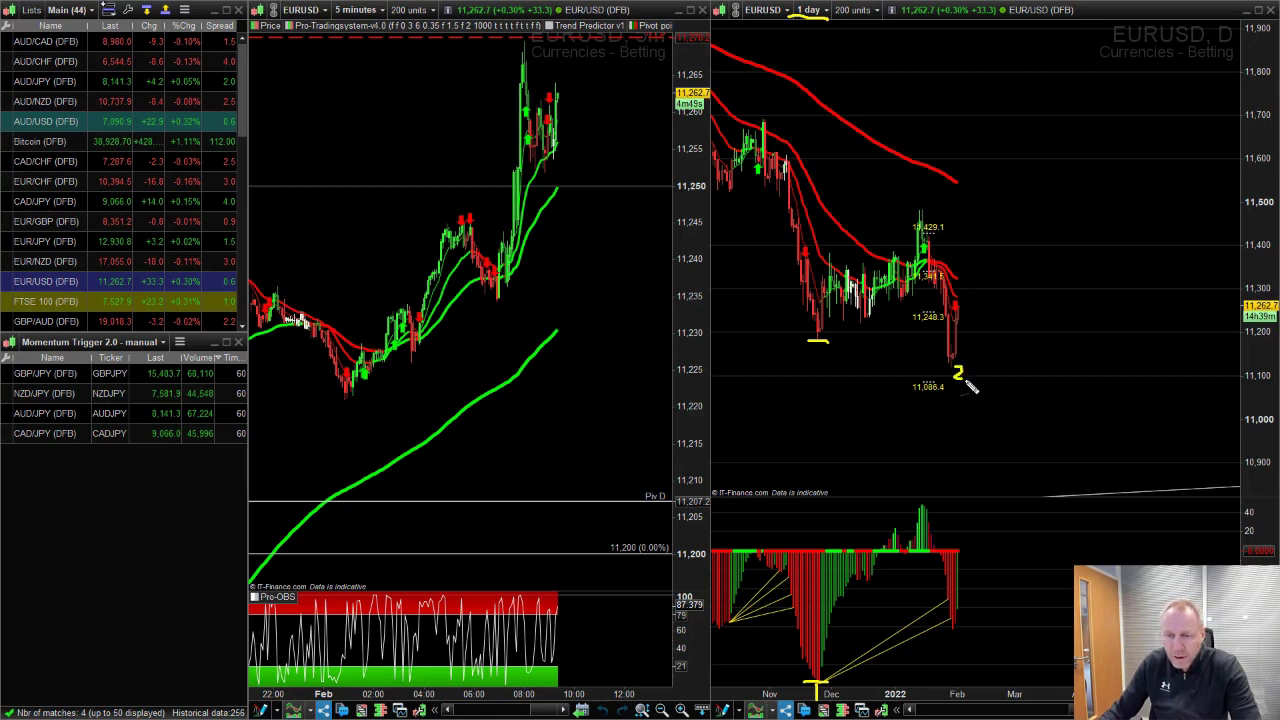
drag(960, 624, 982, 636)
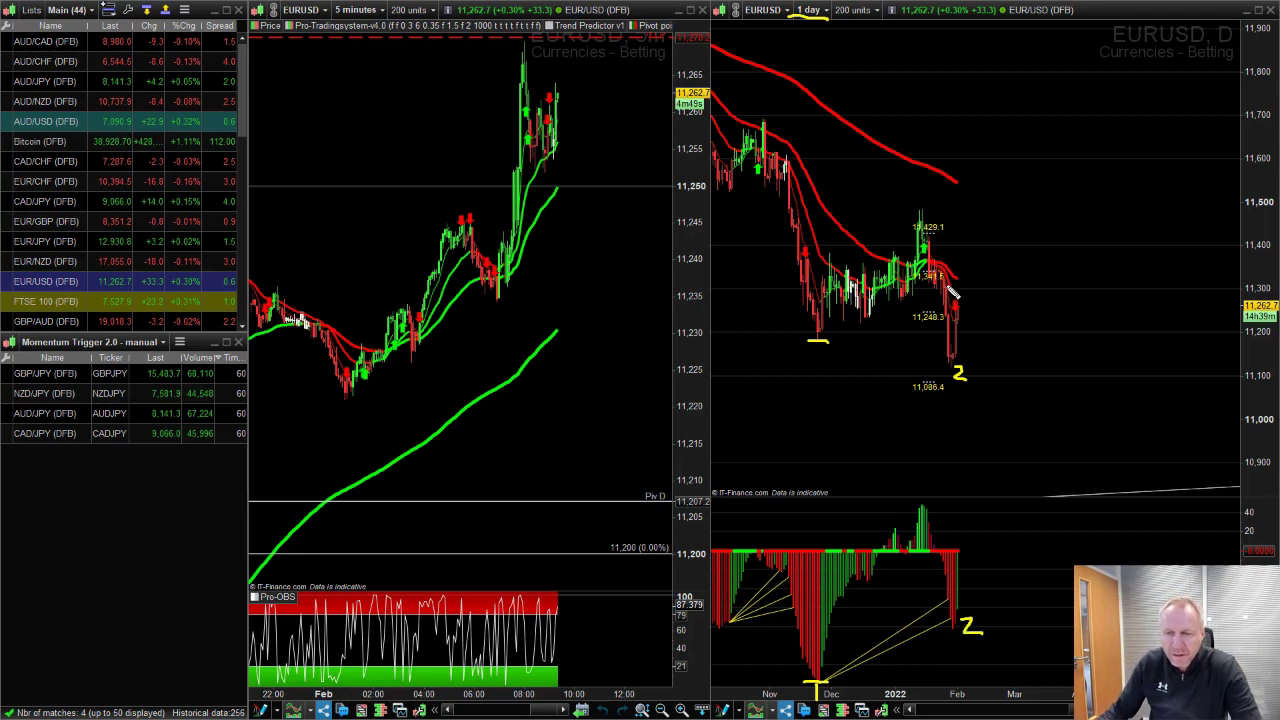
mouse_move(958, 366)
mouse_down()
mouse_move(966, 302)
mouse_move(955, 306)
mouse_up()
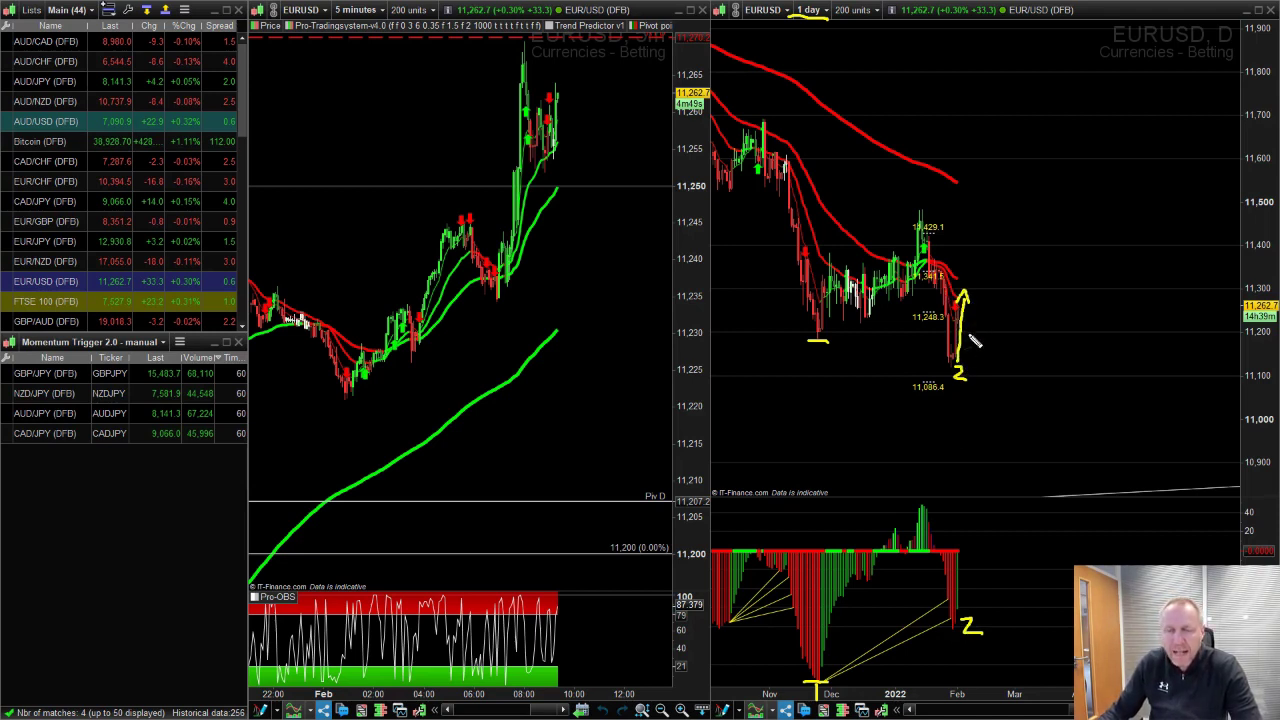
key(Escape)
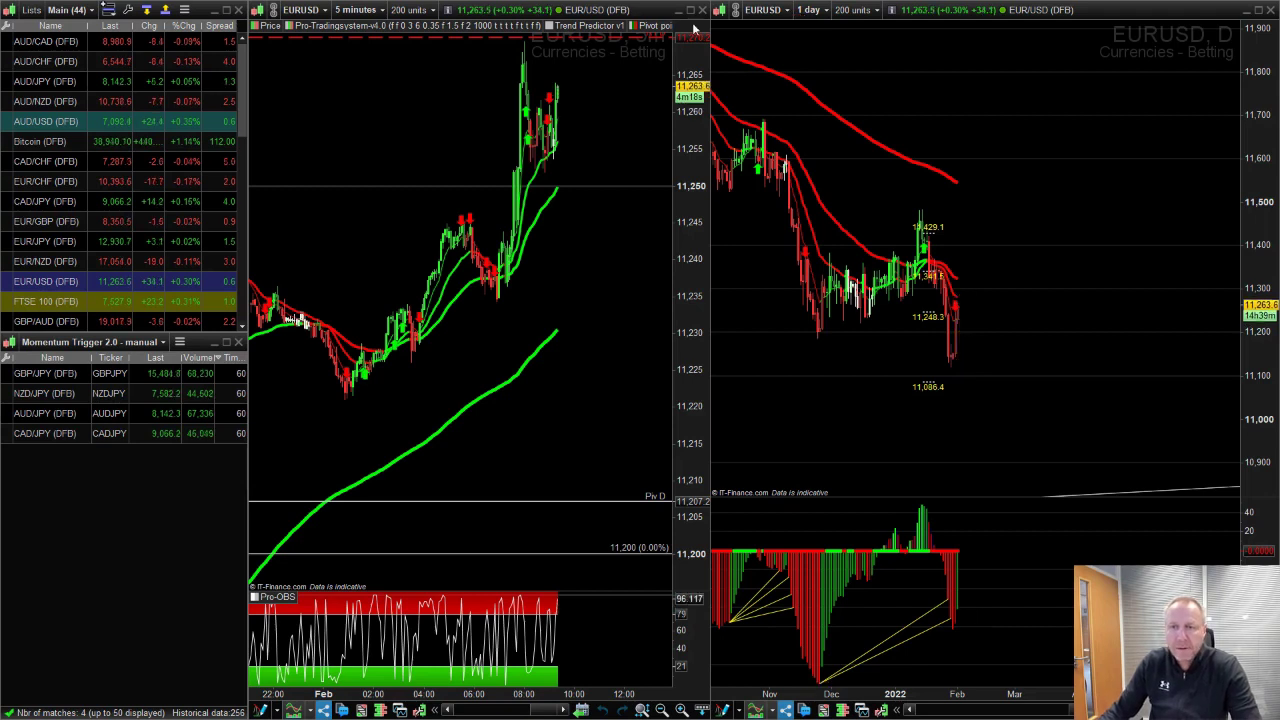
Check the EUR/USD chart on the 1-hour timeframe, then return it to 1 day.
click(806, 12)
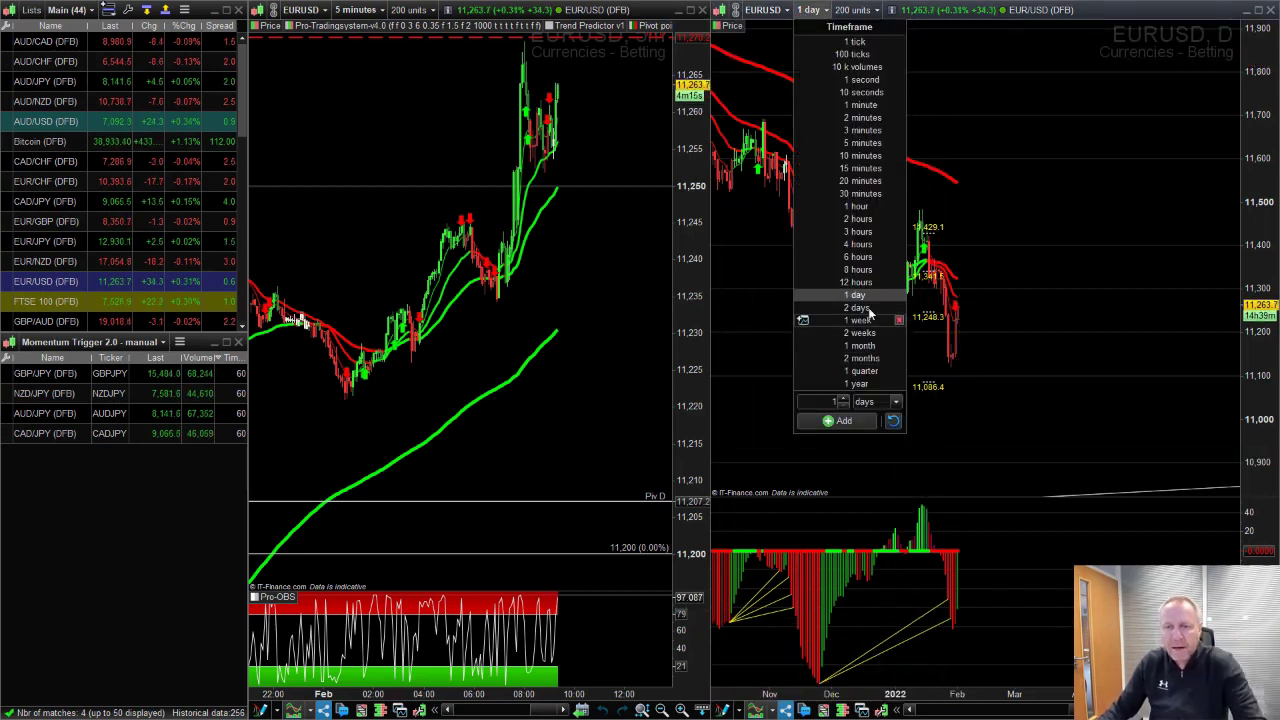
click(857, 206)
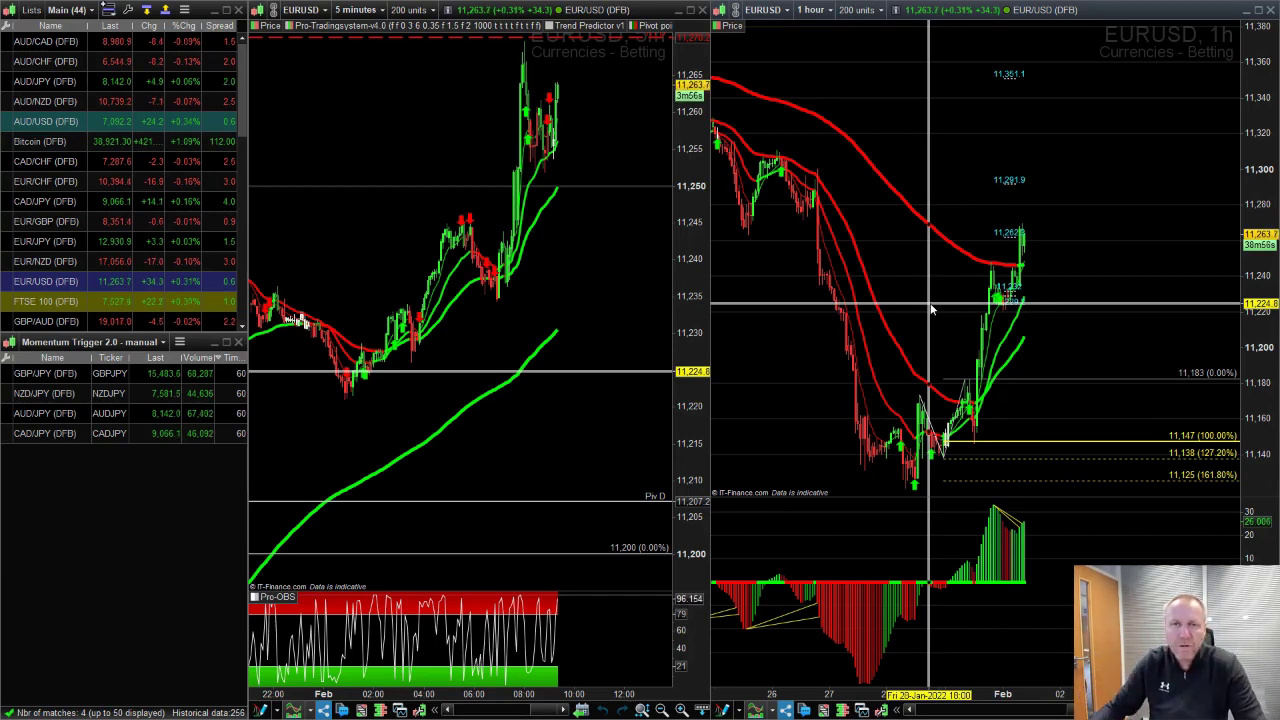
click(815, 12)
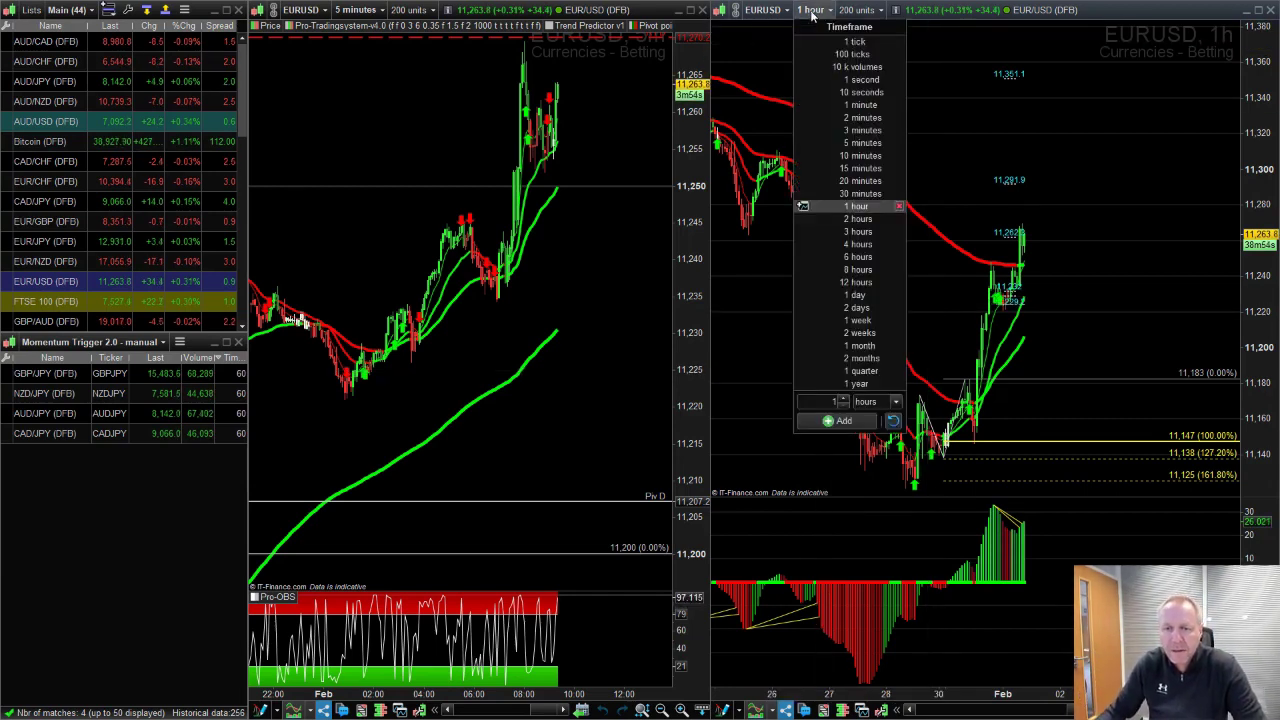
click(878, 299)
scroll(887, 298, up, 5)
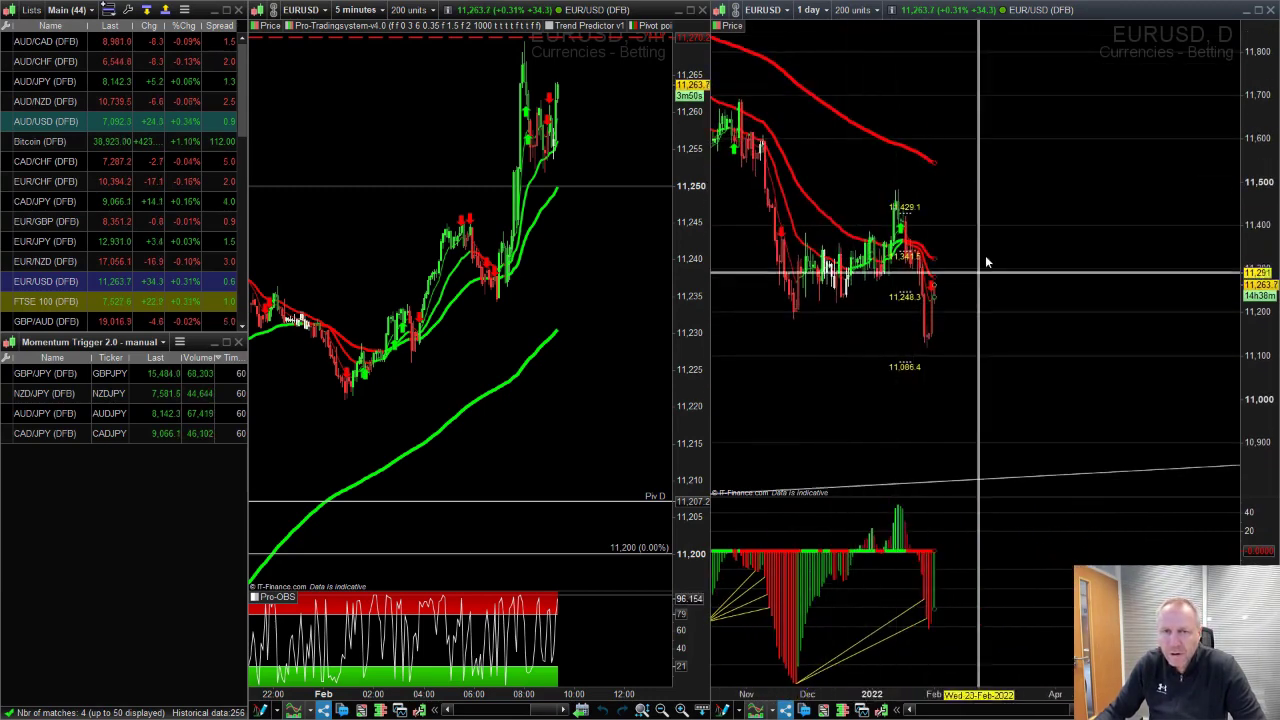
Review the daily EUR/USD chart at full size with more history, then restore its size and set it to 1 hour.
click(1257, 10)
scroll(983, 173, down, 3)
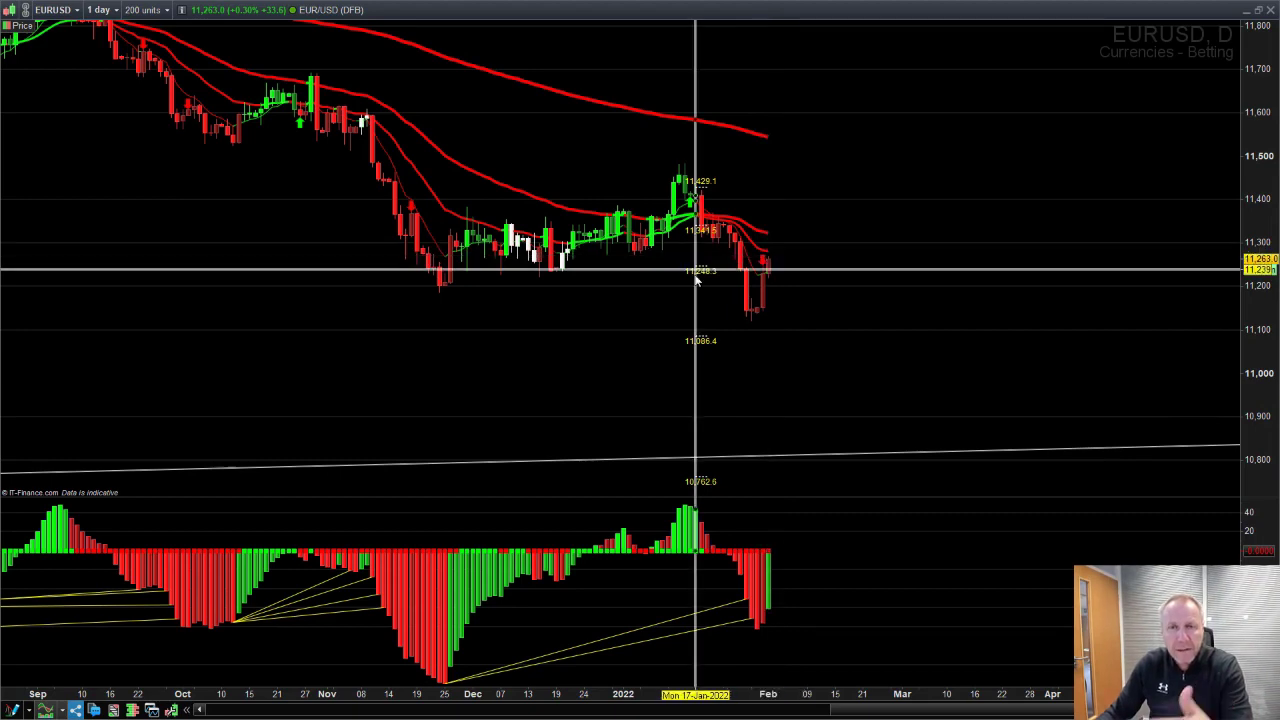
click(1259, 10)
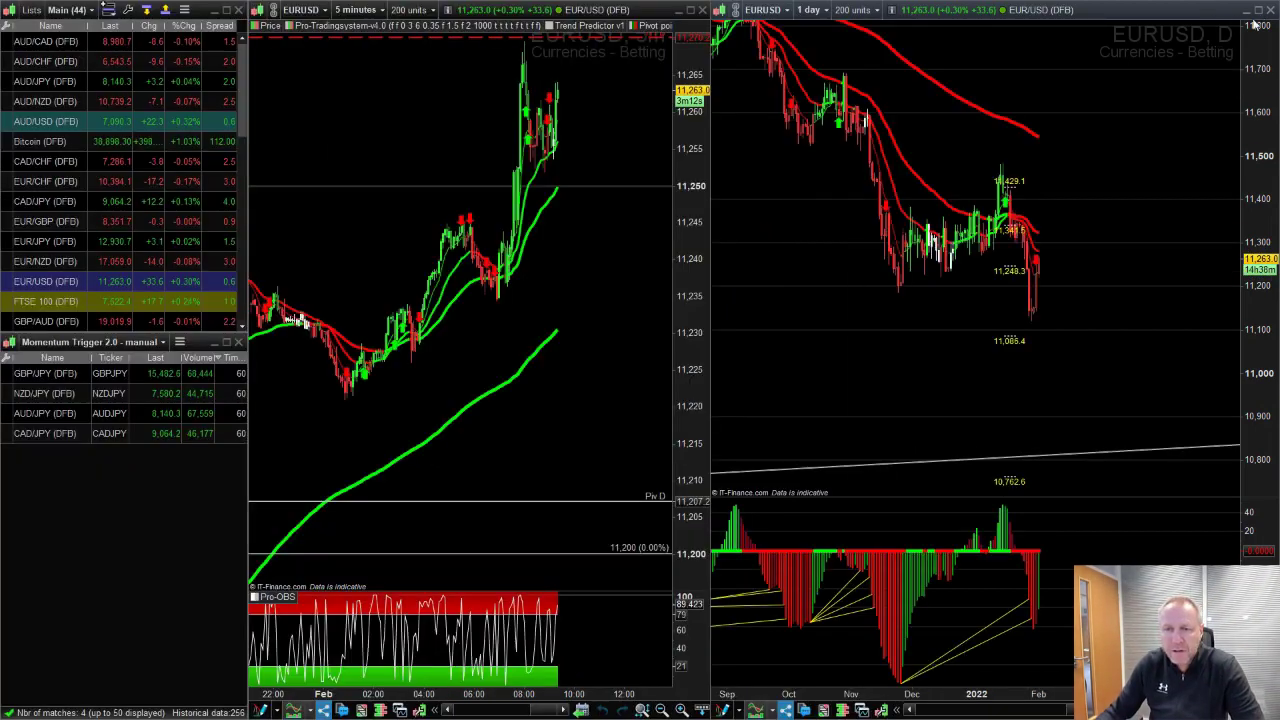
click(812, 10)
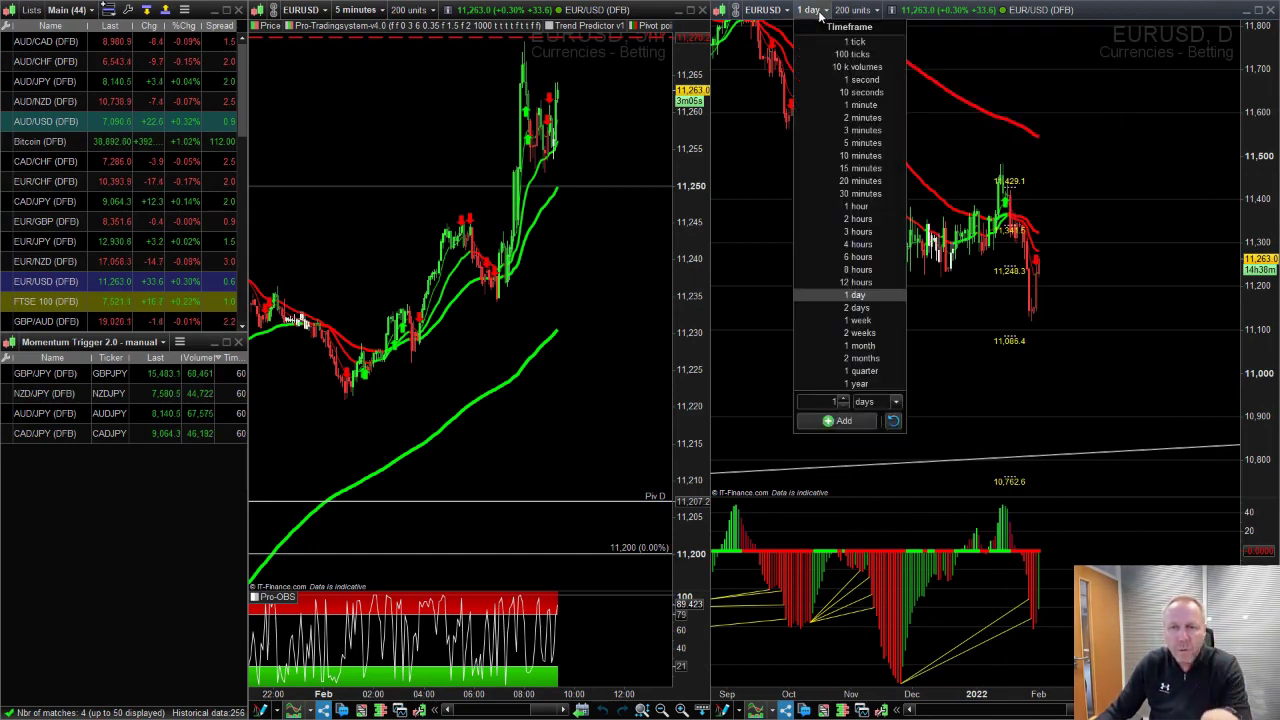
click(868, 205)
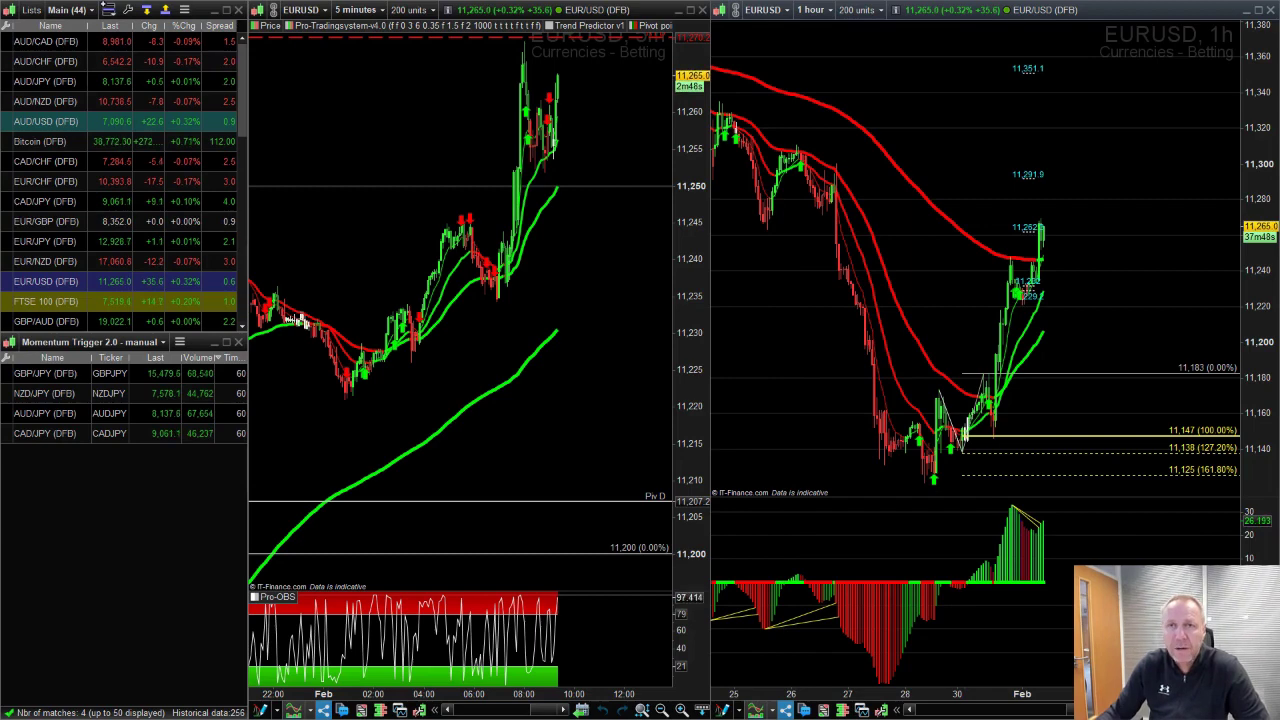
Switch to the RadarScreen and underline EURUSD, GBPUSD and EURJPY with their P/L figures, plus the AUDUSD P/L, in the Majors group.
key(alt+Tab)
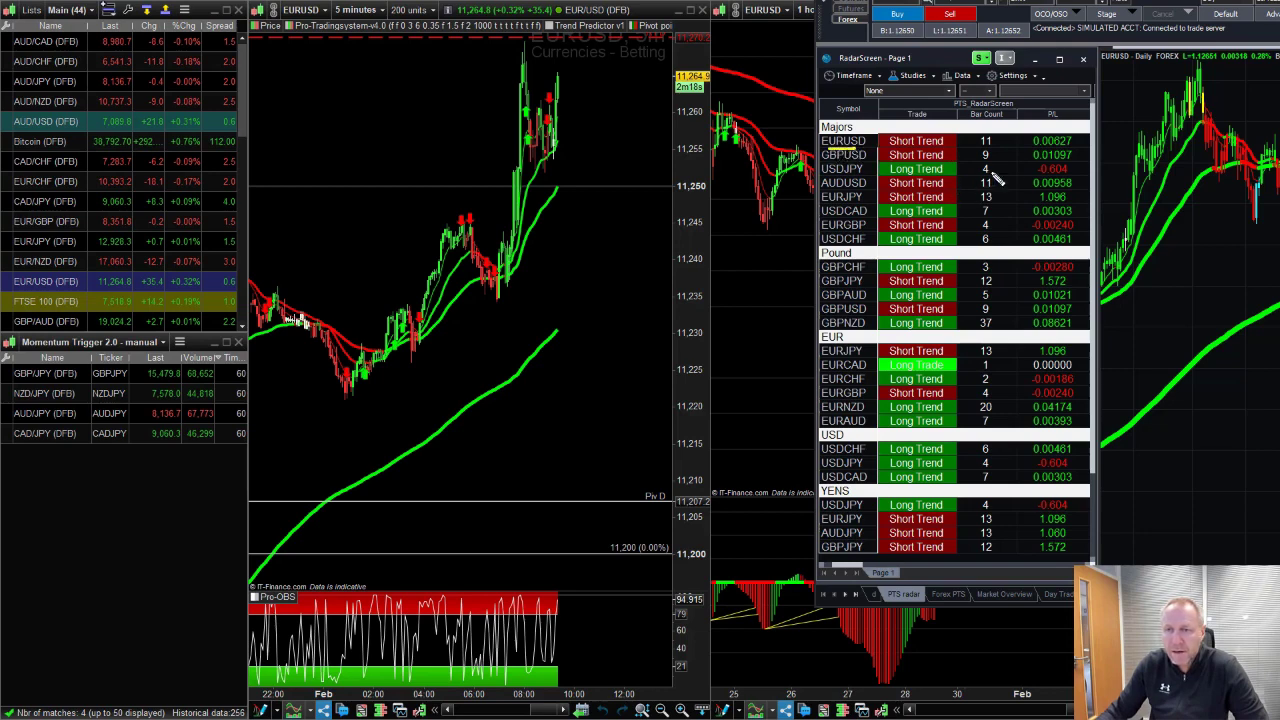
drag(1036, 148, 1074, 146)
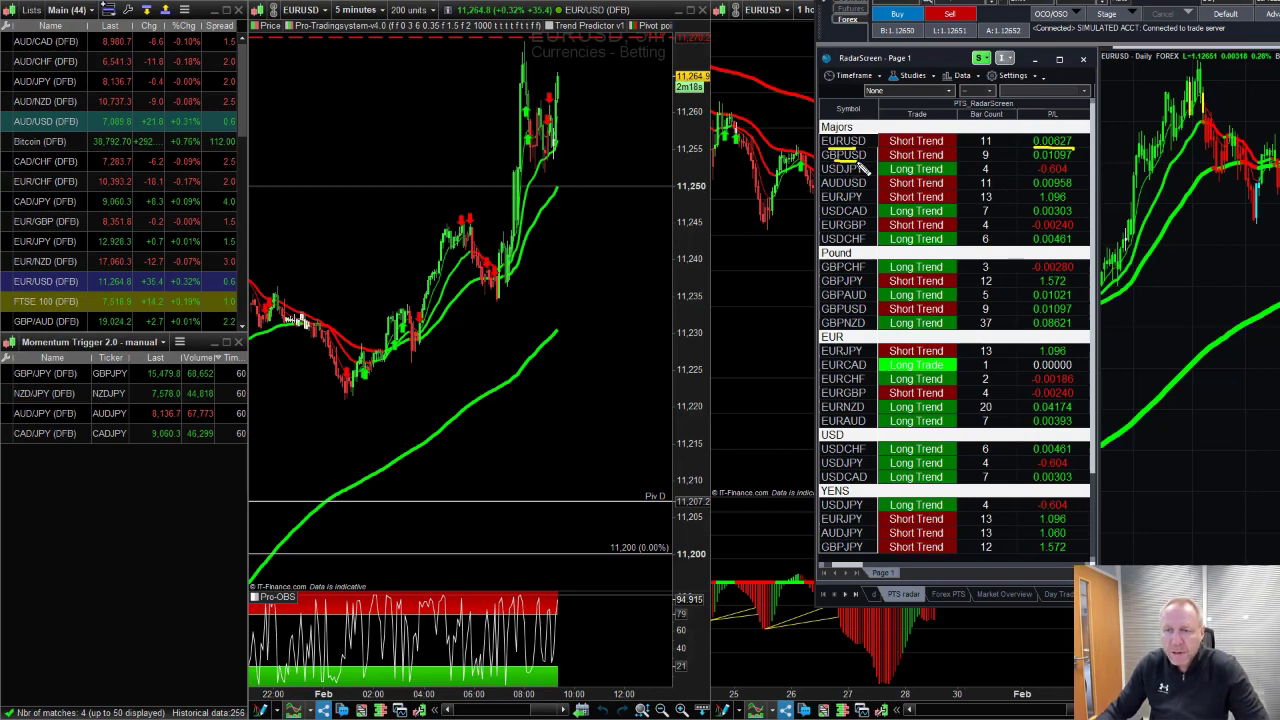
mouse_move(1030, 161)
mouse_down()
mouse_move(1076, 160)
mouse_move(1078, 196)
mouse_up()
drag(843, 205, 870, 207)
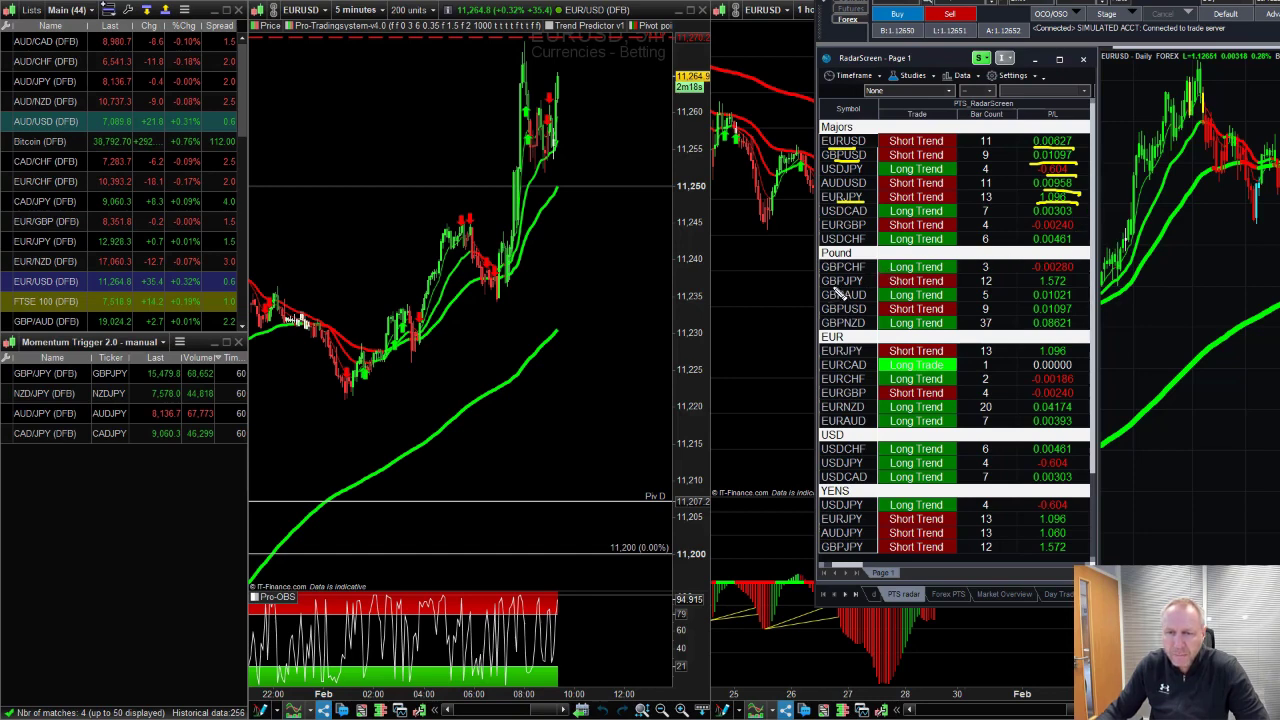
Underline GBPJPY with its P/L figure and mark GBPNZD in the Pound group, then clear the annotations.
drag(836, 289, 872, 288)
drag(1042, 288, 1078, 288)
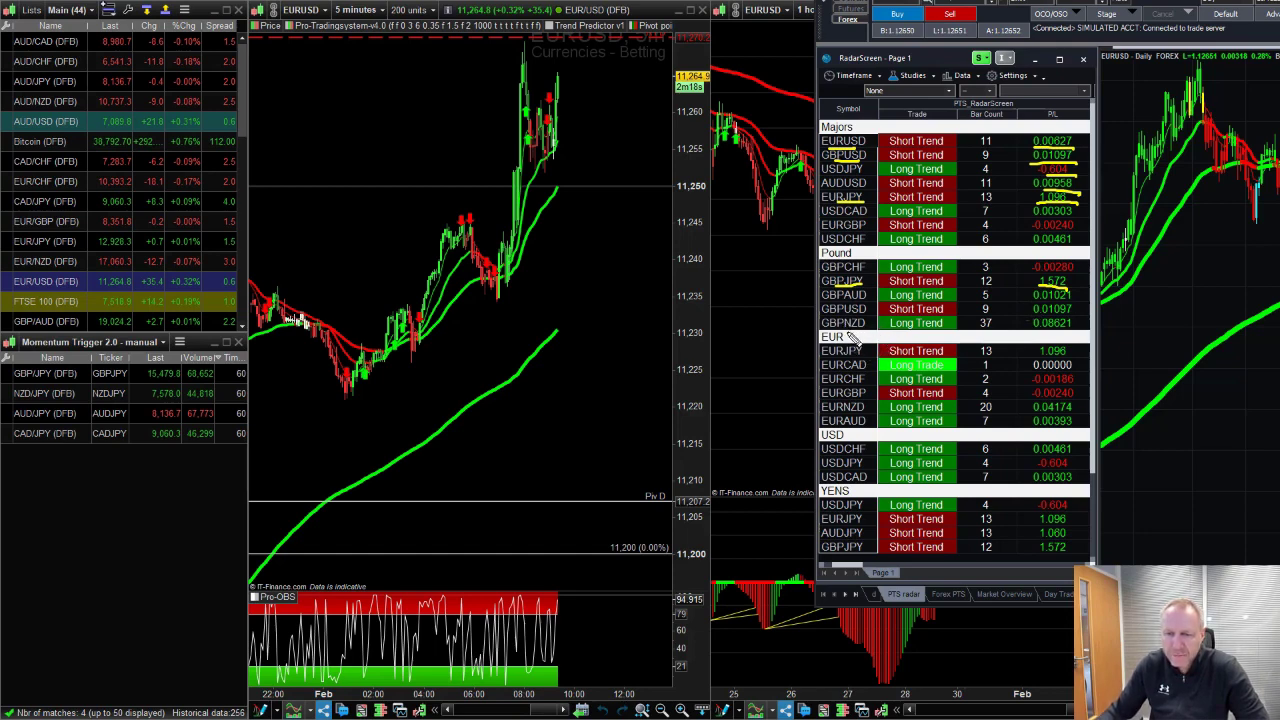
drag(826, 329, 870, 330)
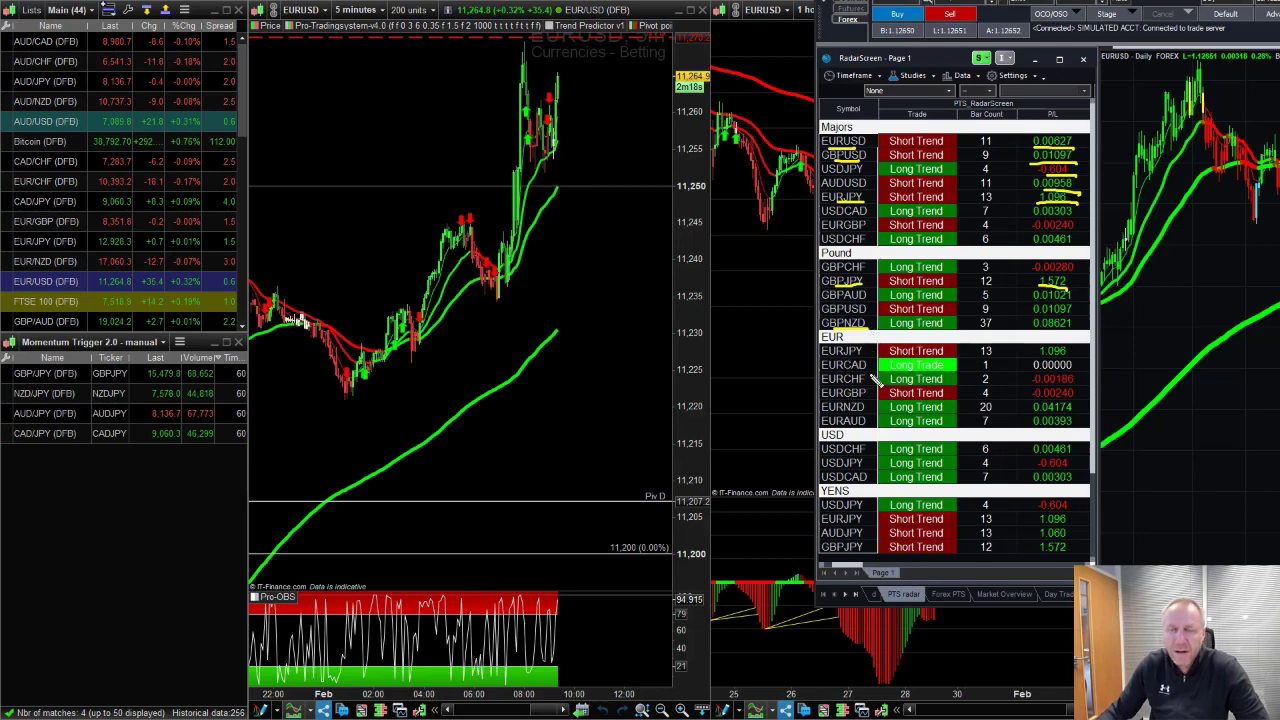
key(Escape)
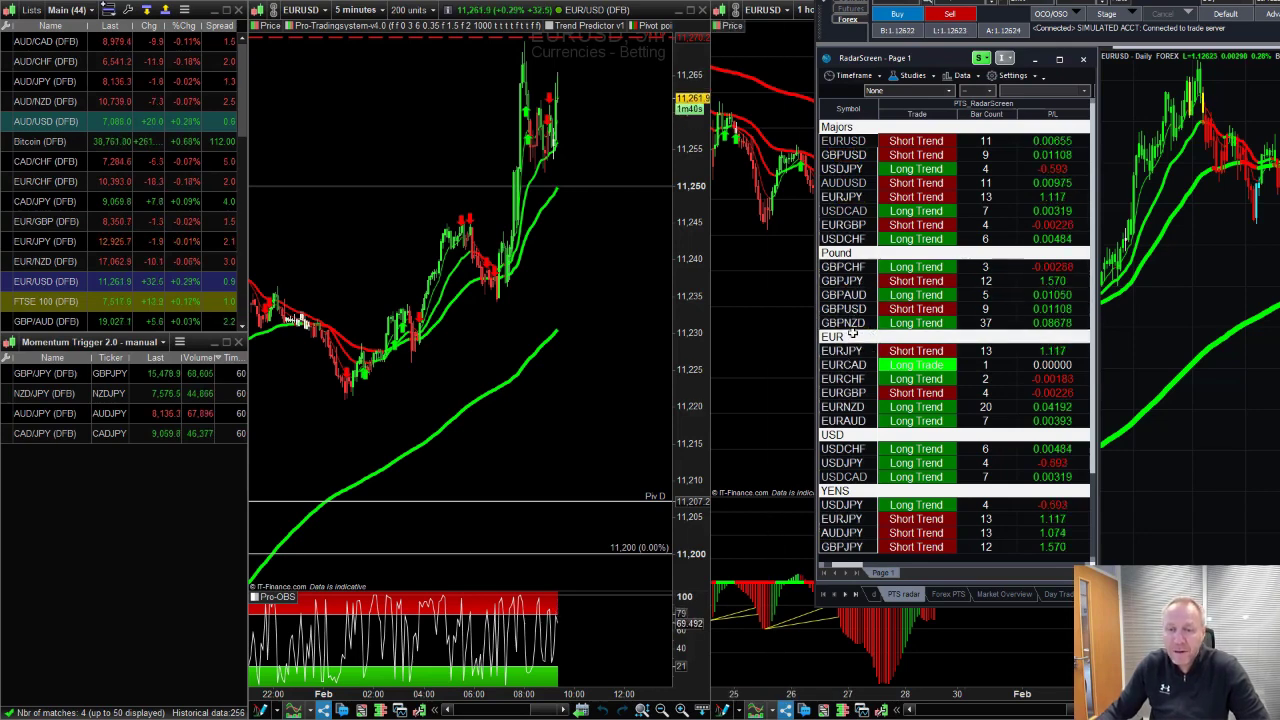